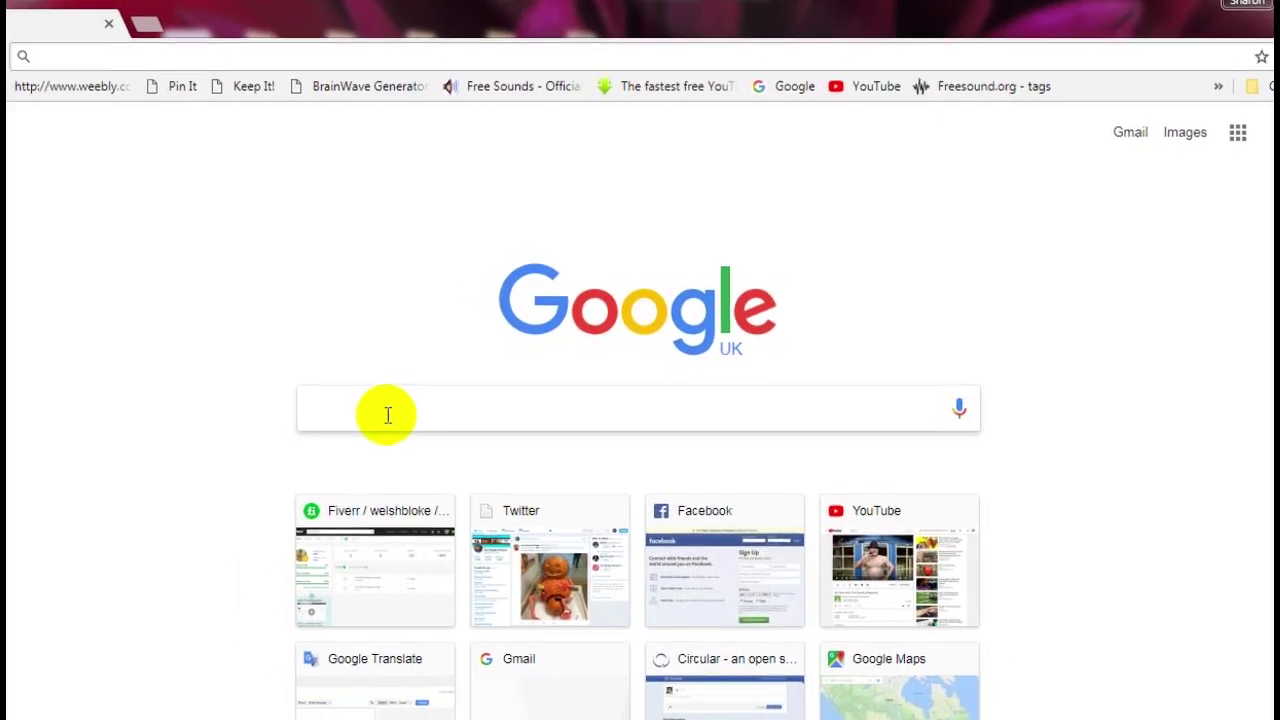
Search Google for 'free banner backgrounds transparent png'.
text(free banner)
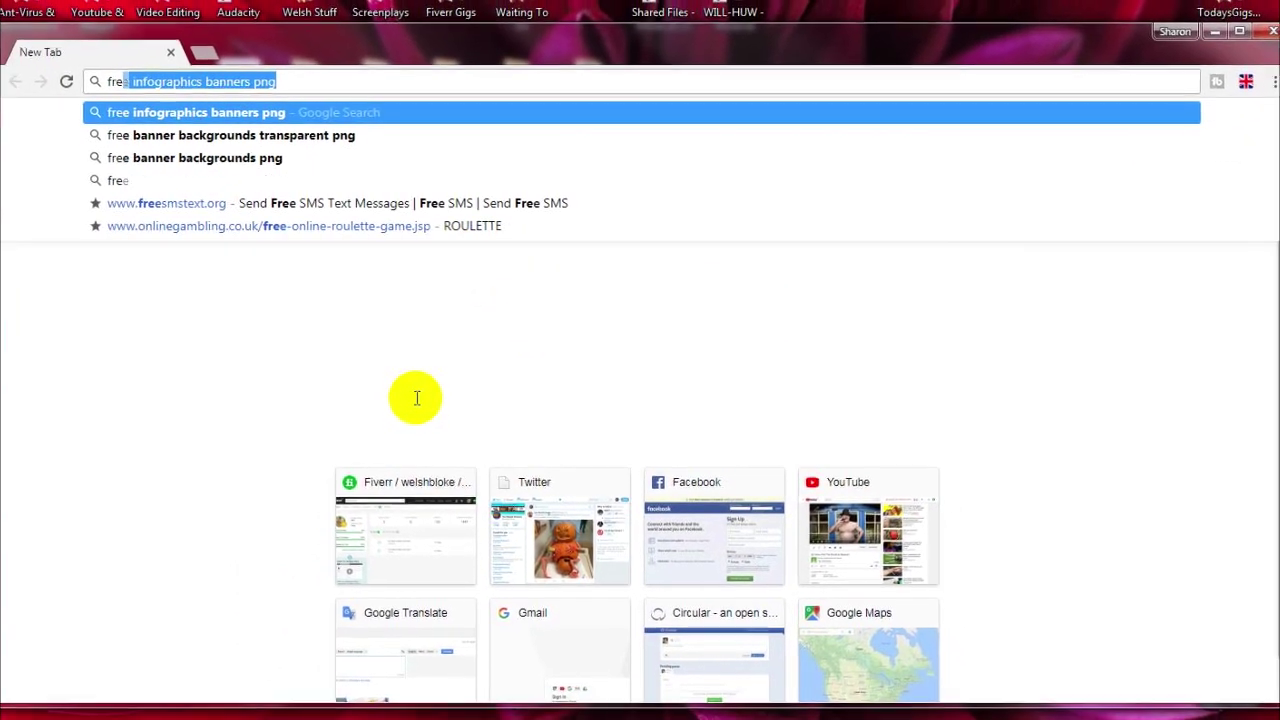
text( b)
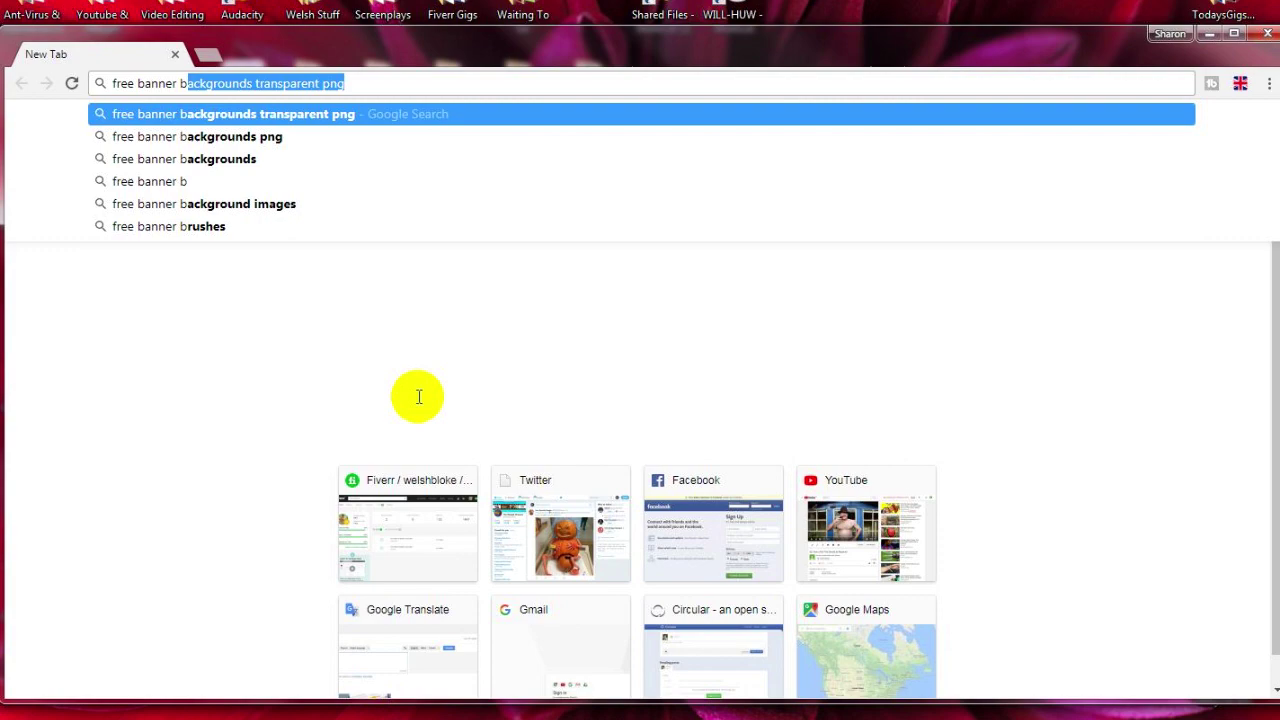
text(ackgrounds)
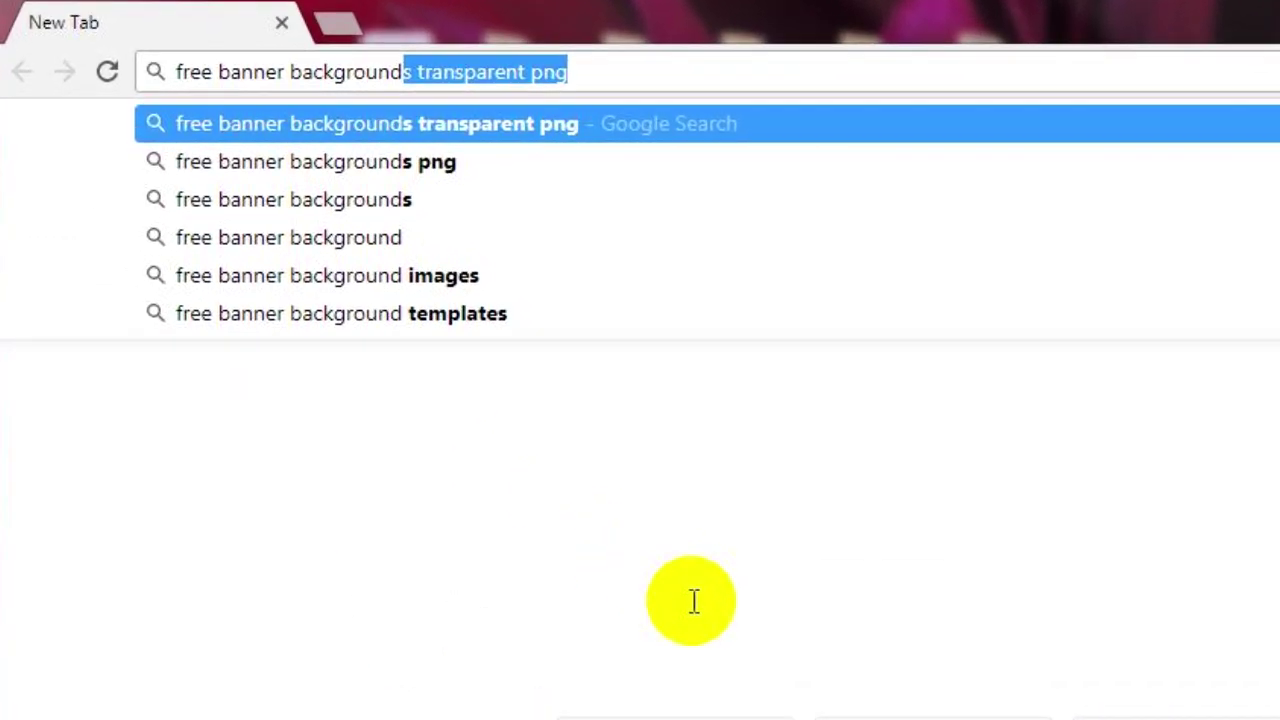
key(Delete)
text(transparent pn)
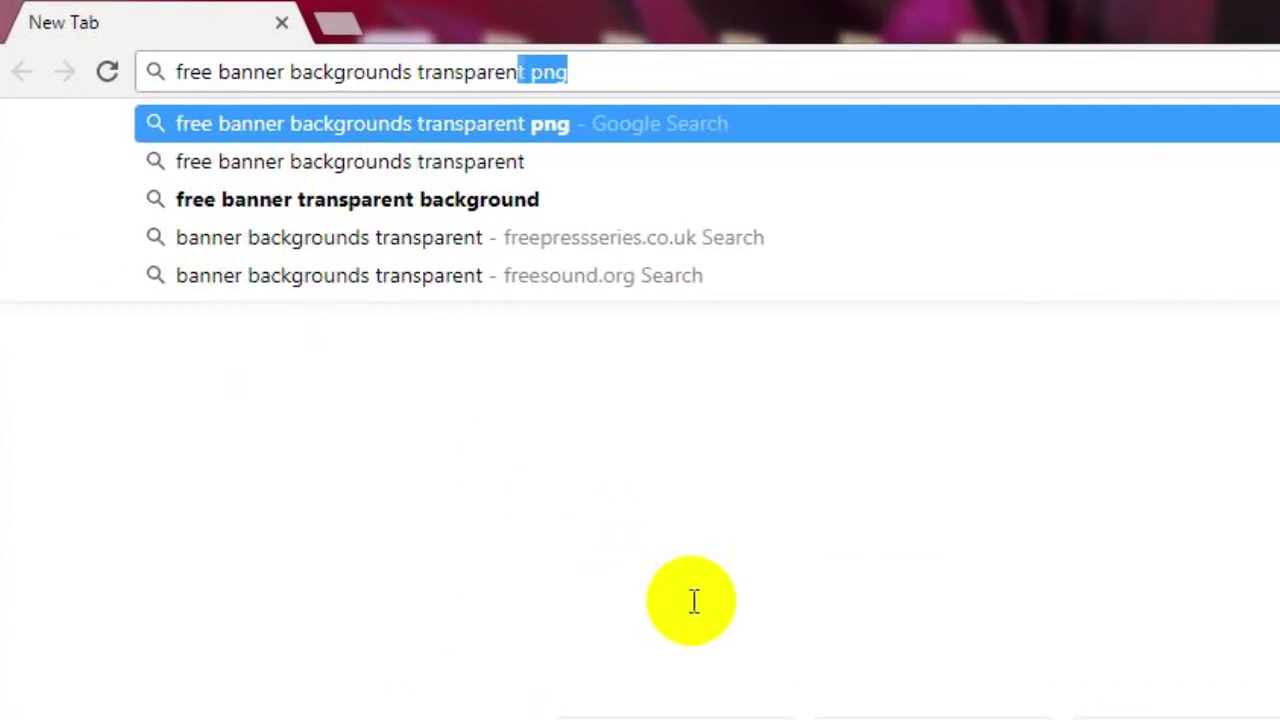
text(g)
key(Return)
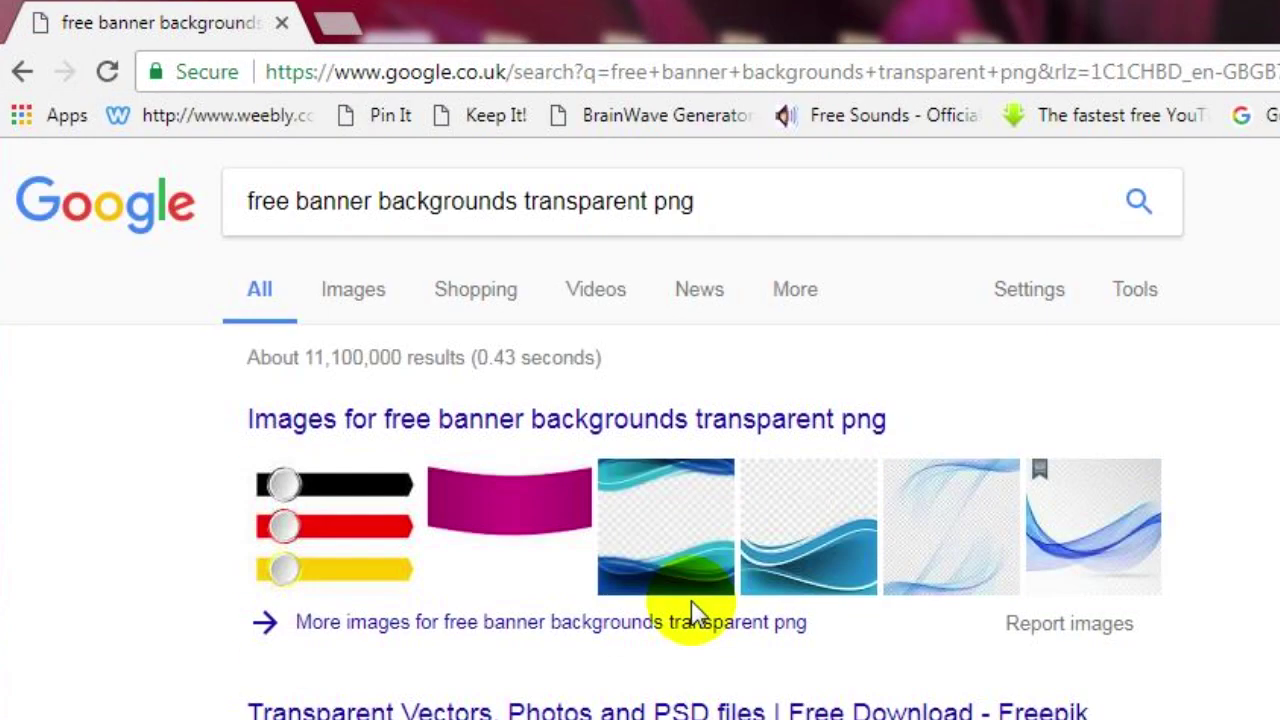
Browse the image results and open the blue 960 × 480 banner from pixabay.com.
click(352, 290)
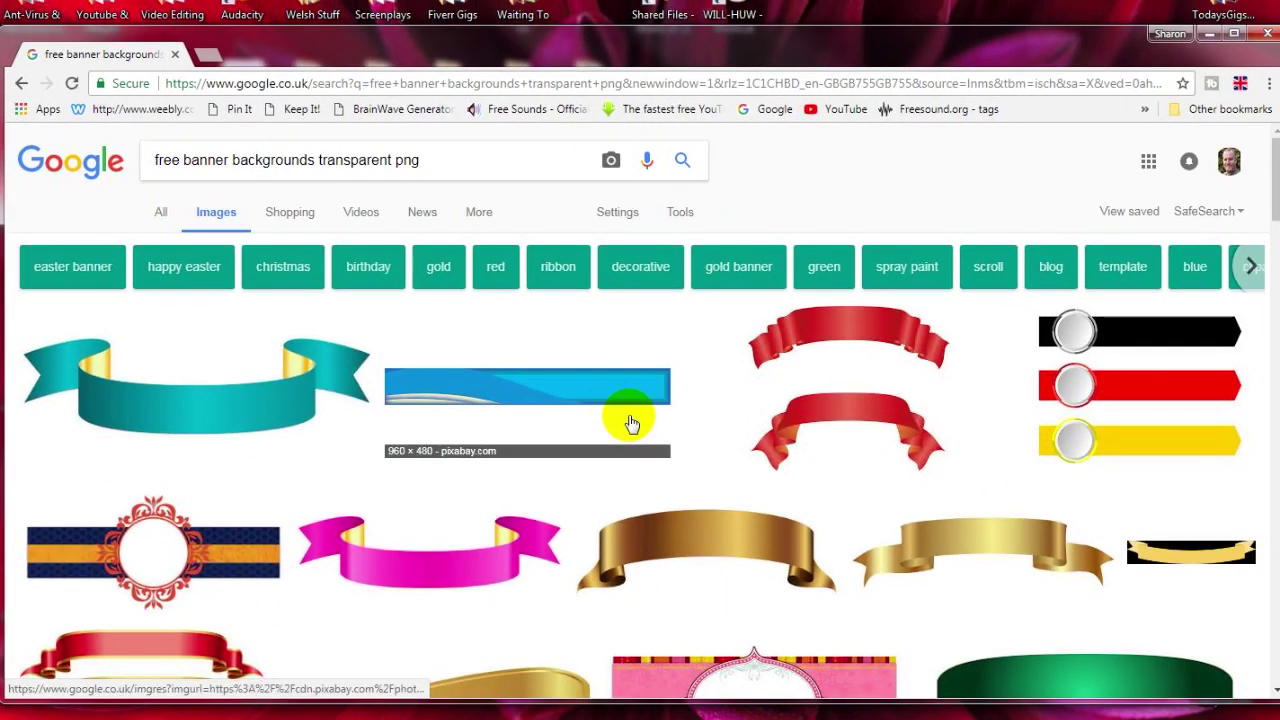
scroll(631, 424, down, 15)
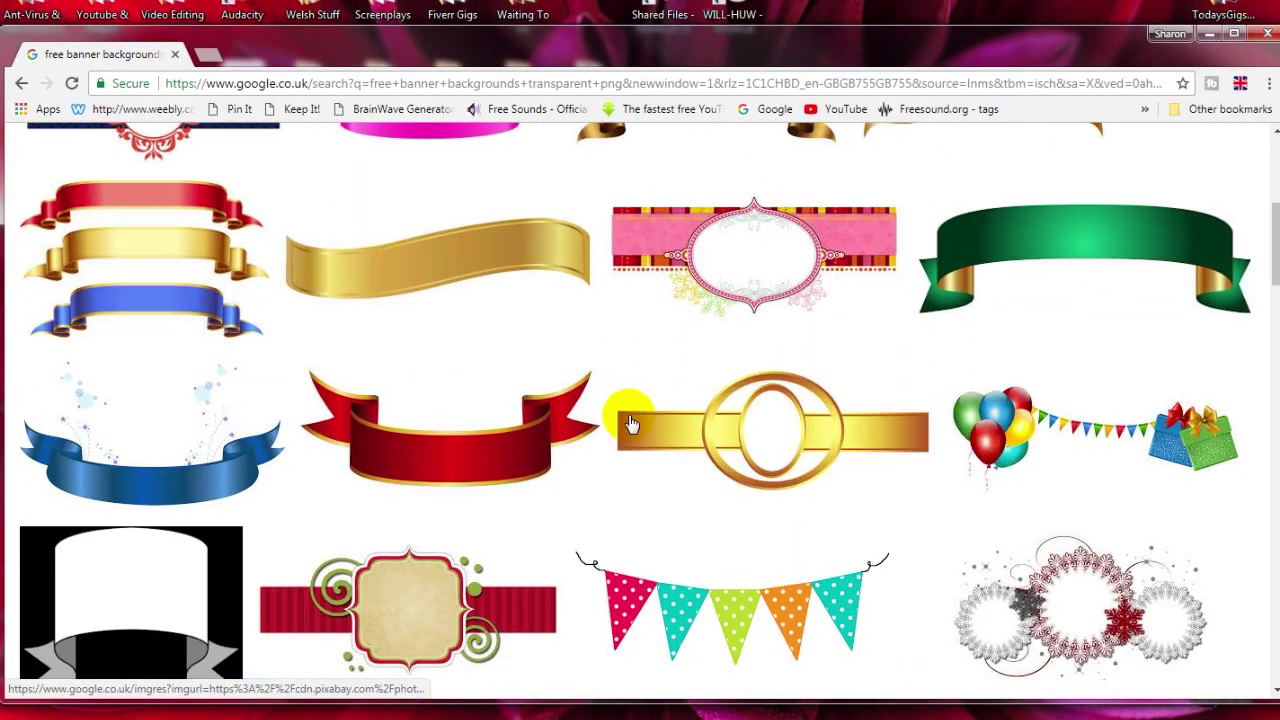
scroll(631, 424, down, 5)
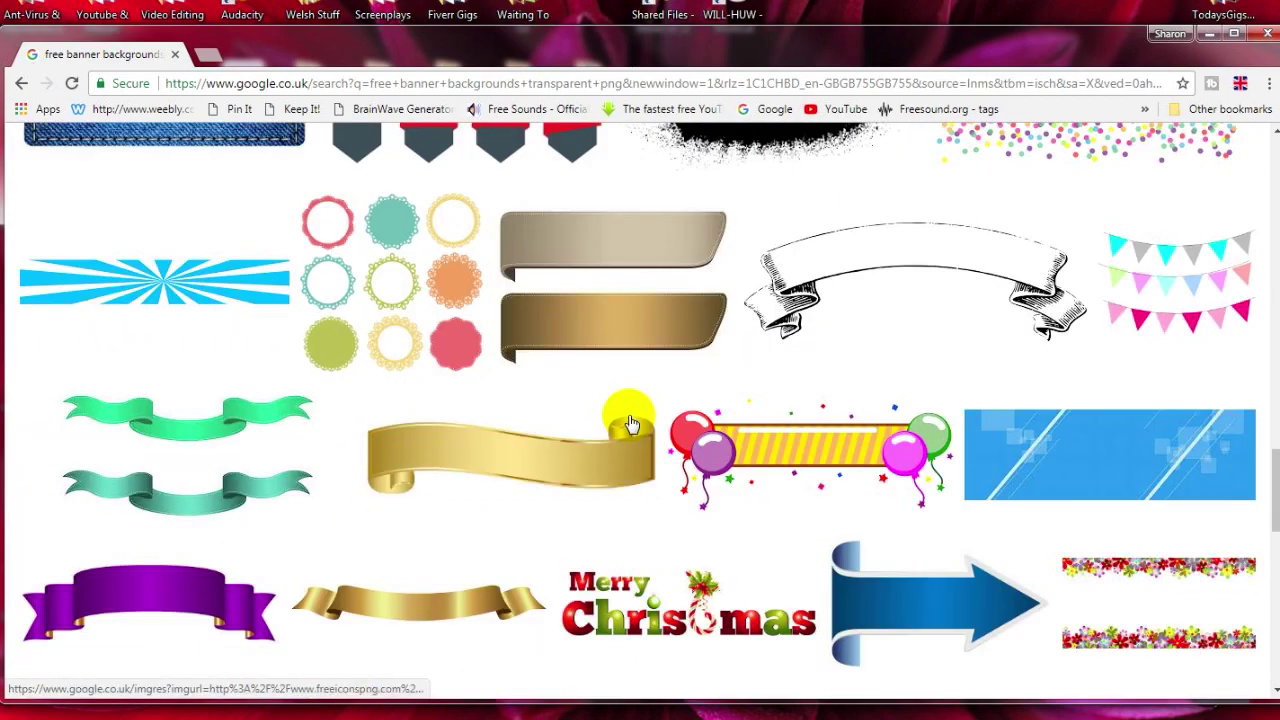
scroll(631, 424, down, 5)
scroll(629, 424, up, 5)
scroll(629, 424, up, 20)
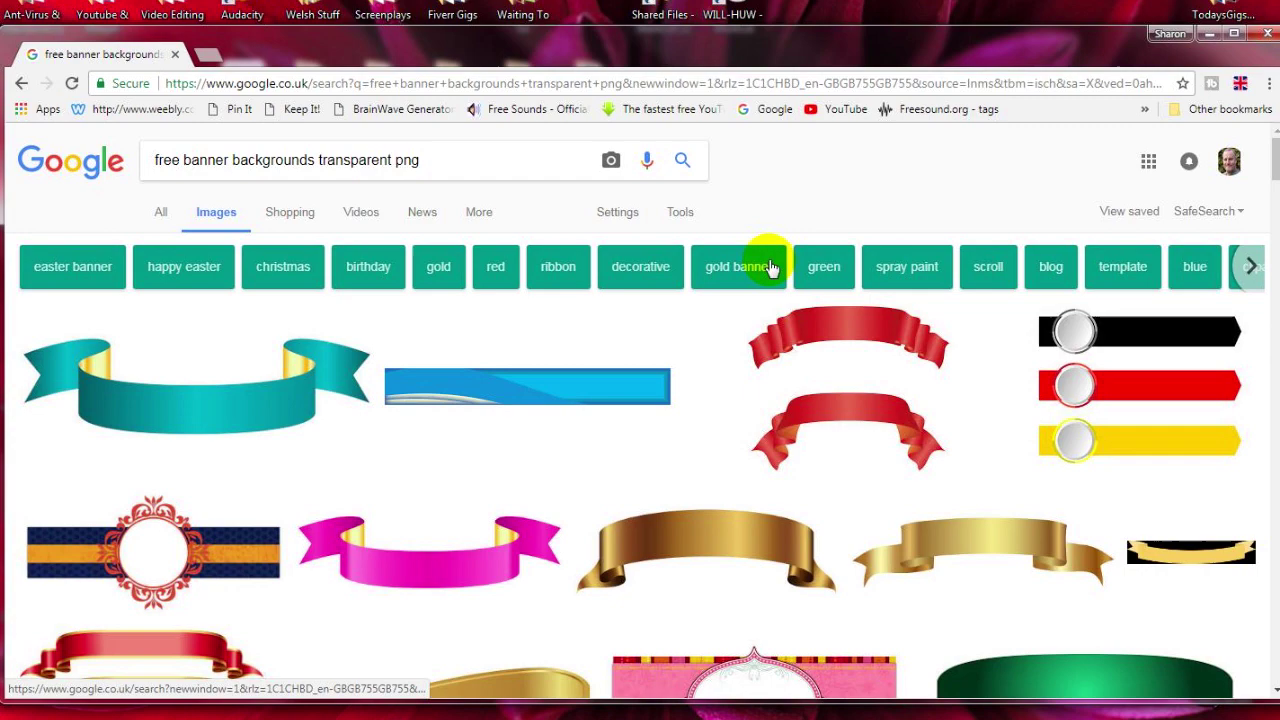
click(511, 393)
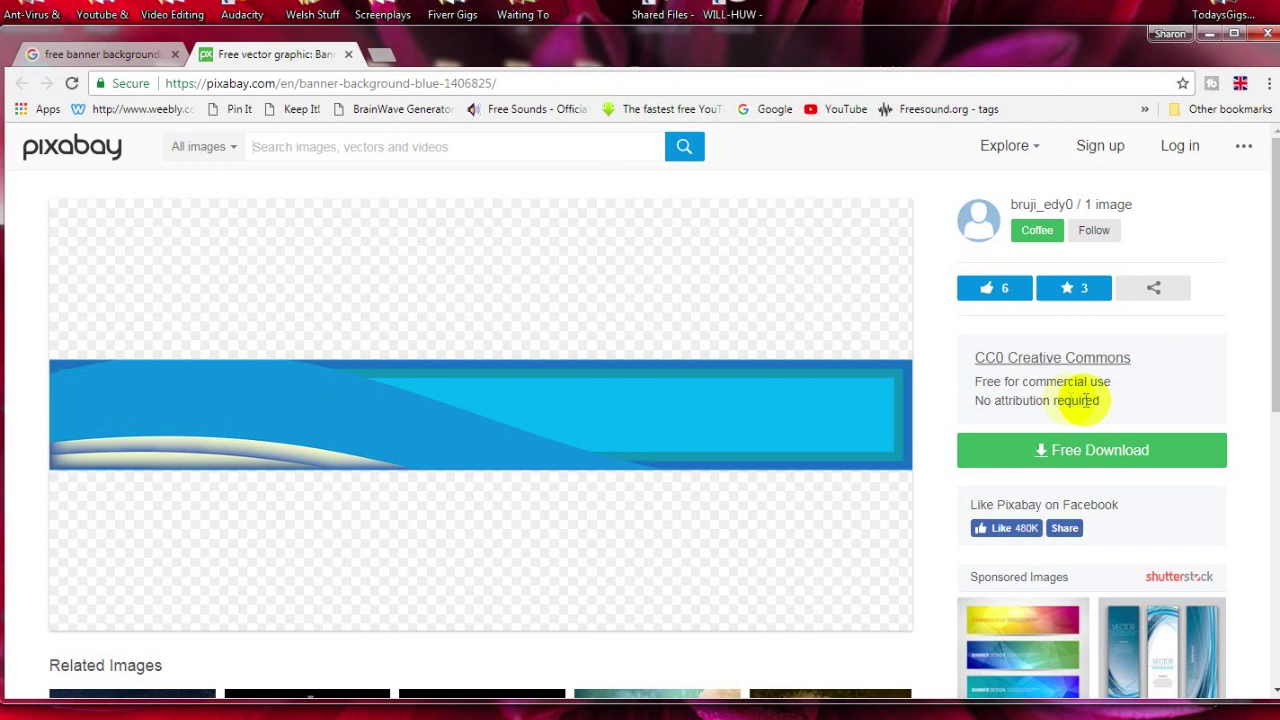
Download the banner at 1280×640 and drag the PNG onto the desktop.
click(1037, 450)
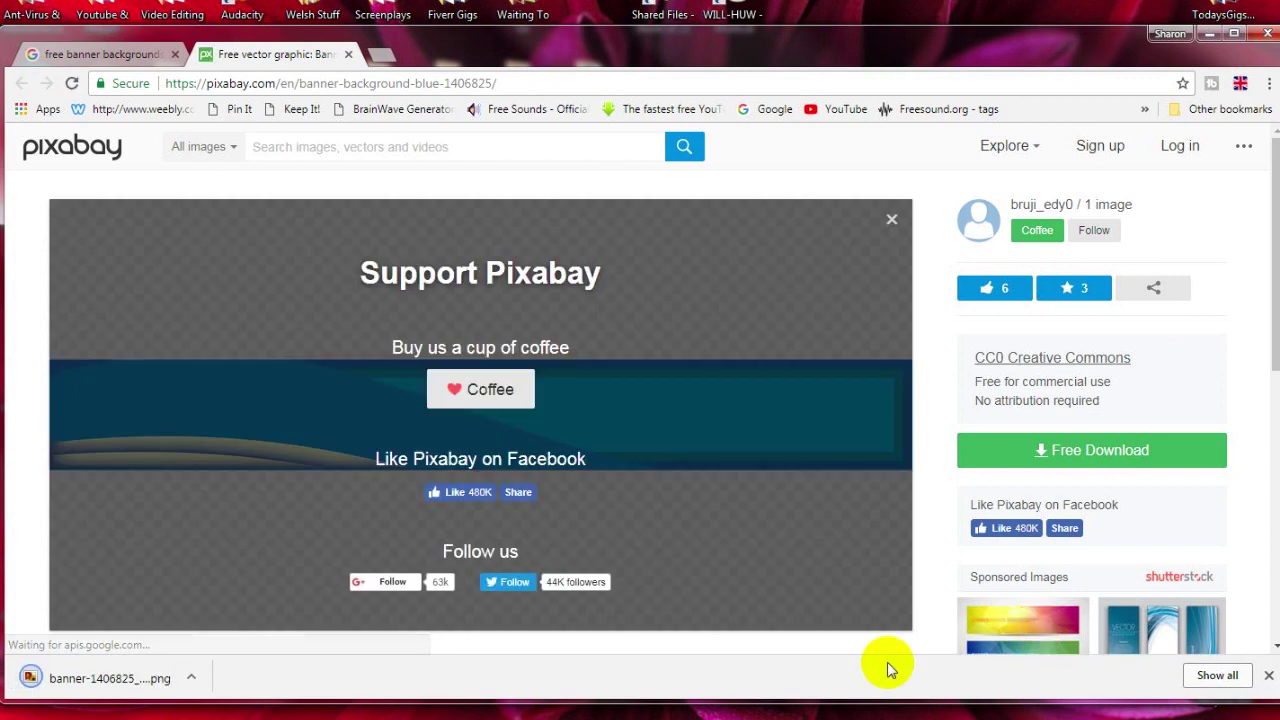
drag(851, 700, 882, 545)
drag(124, 517, 1012, 630)
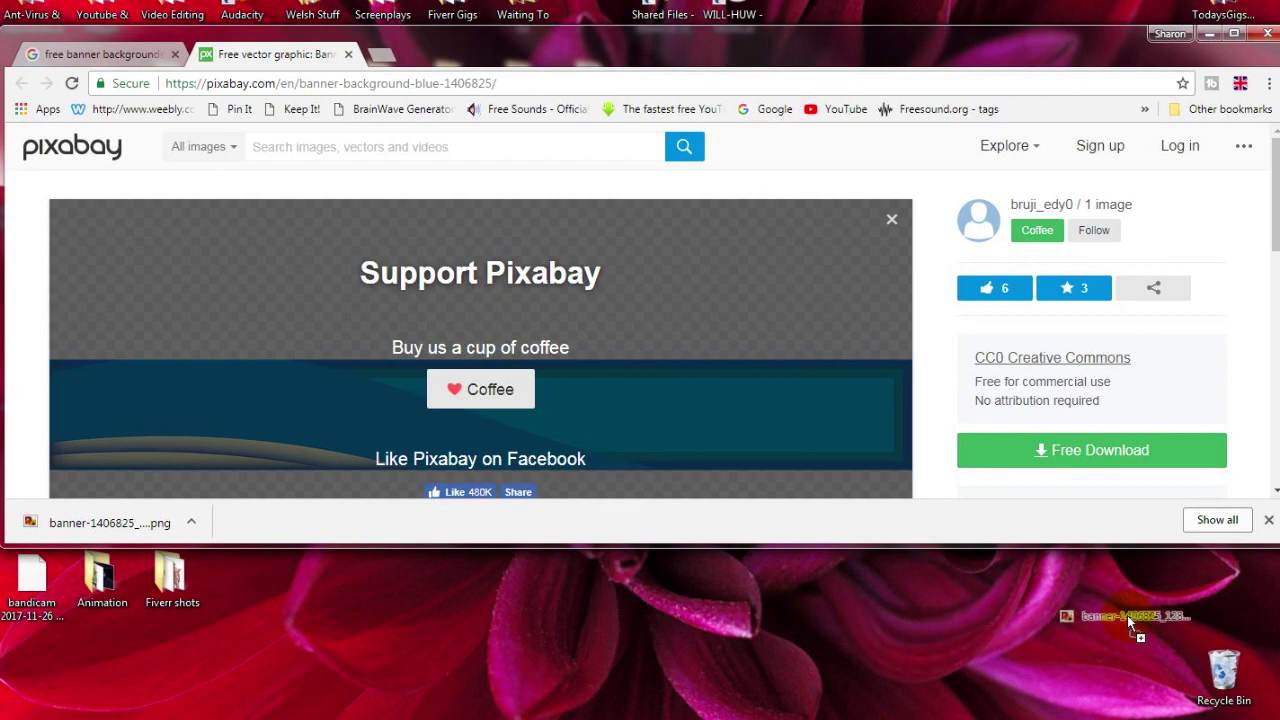
drag(1127, 615, 1127, 615)
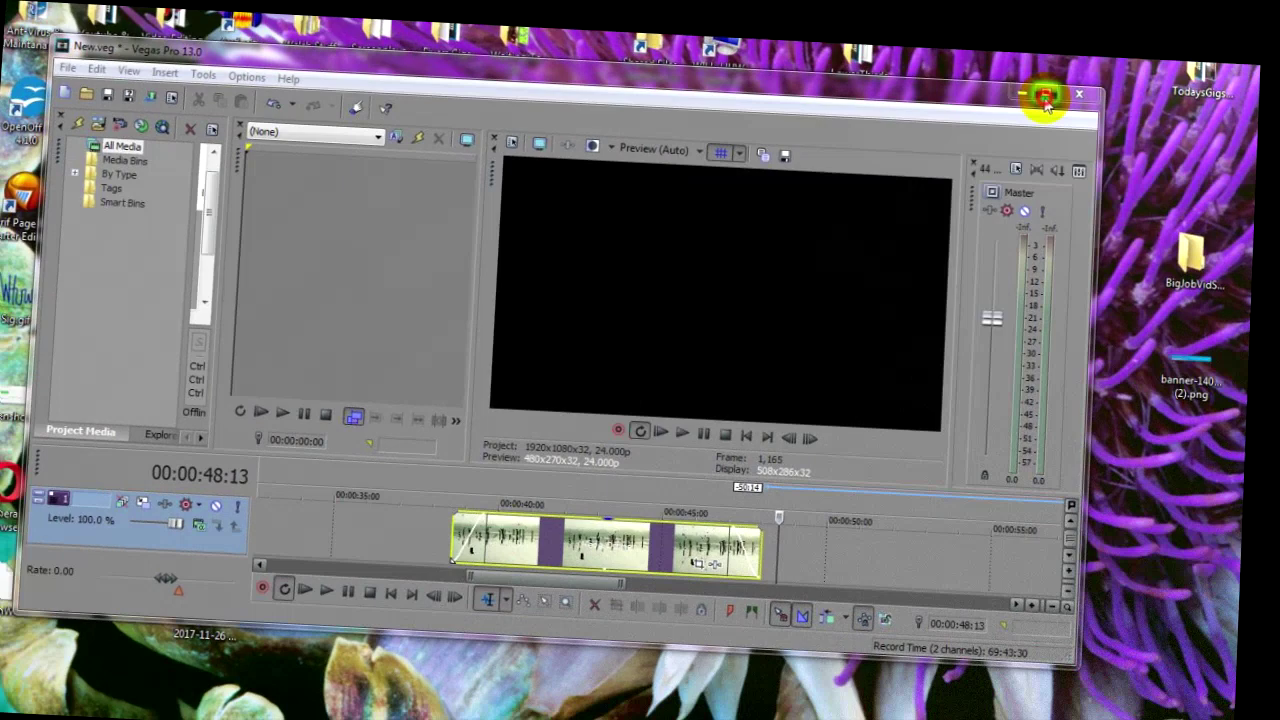
Maximize Vegas and play the lake clip from 00:00:40, pausing at 00:00:43:23.
click(1045, 97)
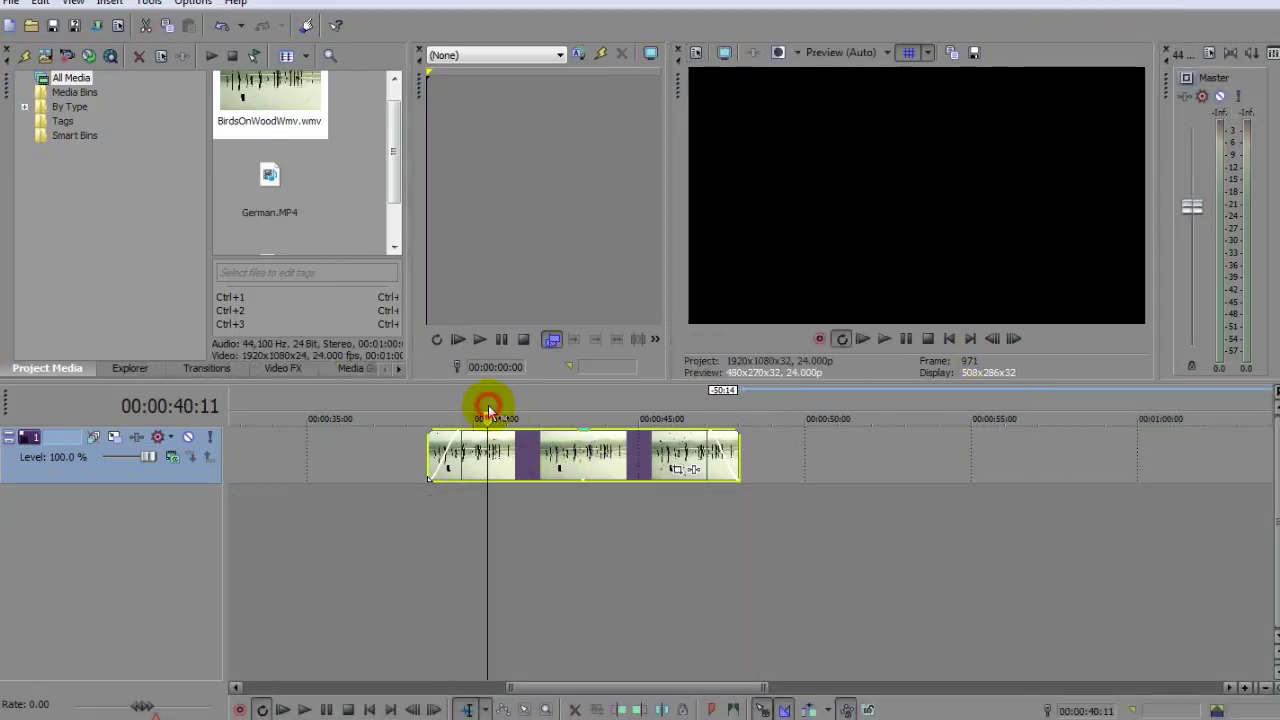
click(305, 709)
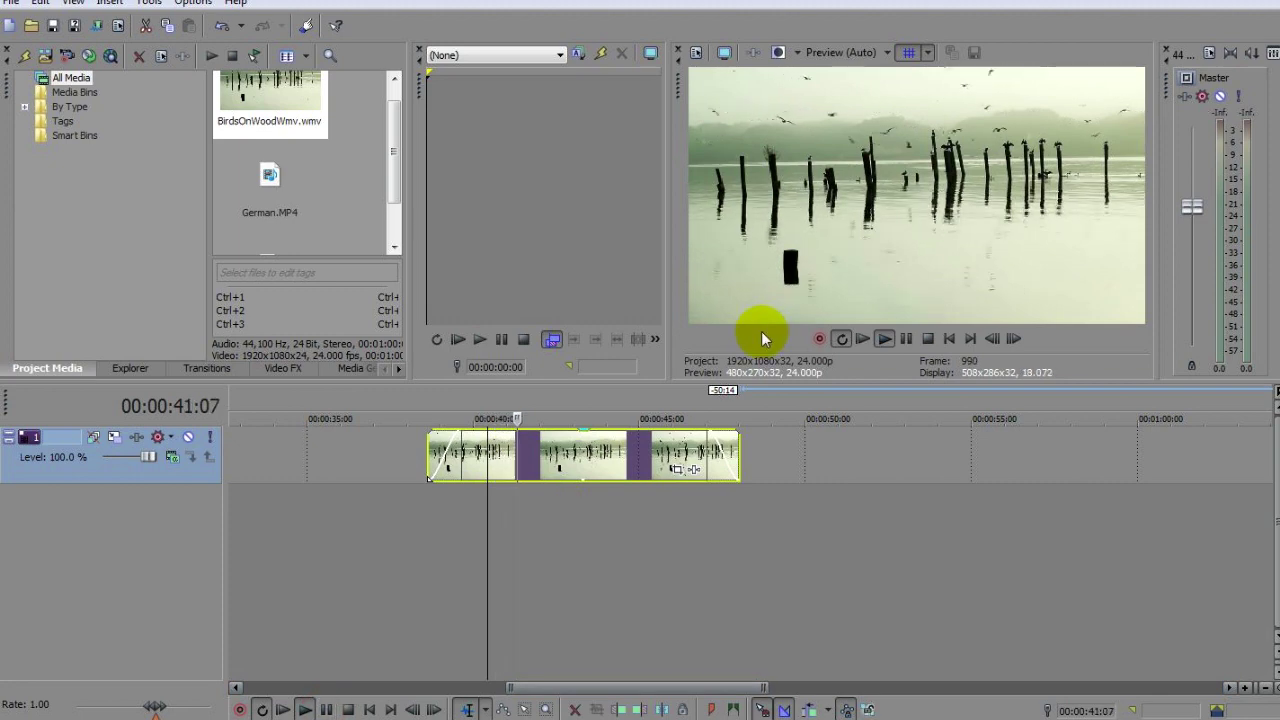
click(326, 709)
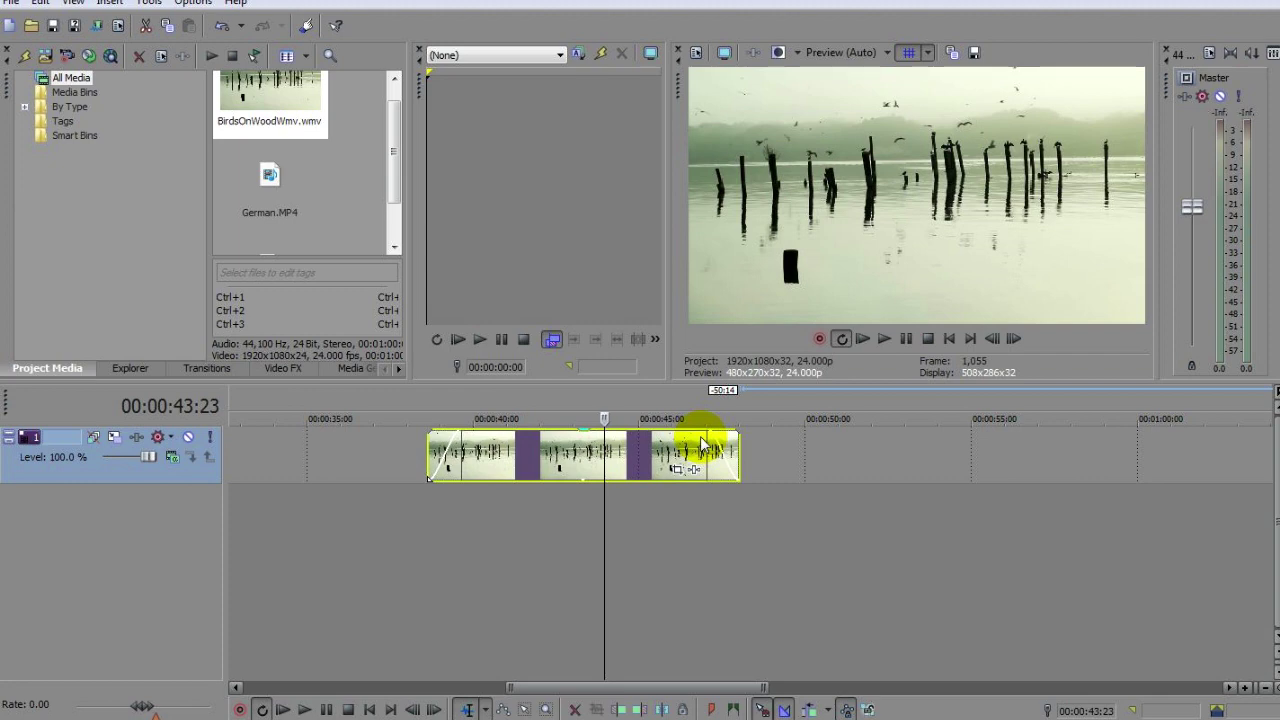
Insert two new empty video tracks above the lake clip.
right_click(782, 458)
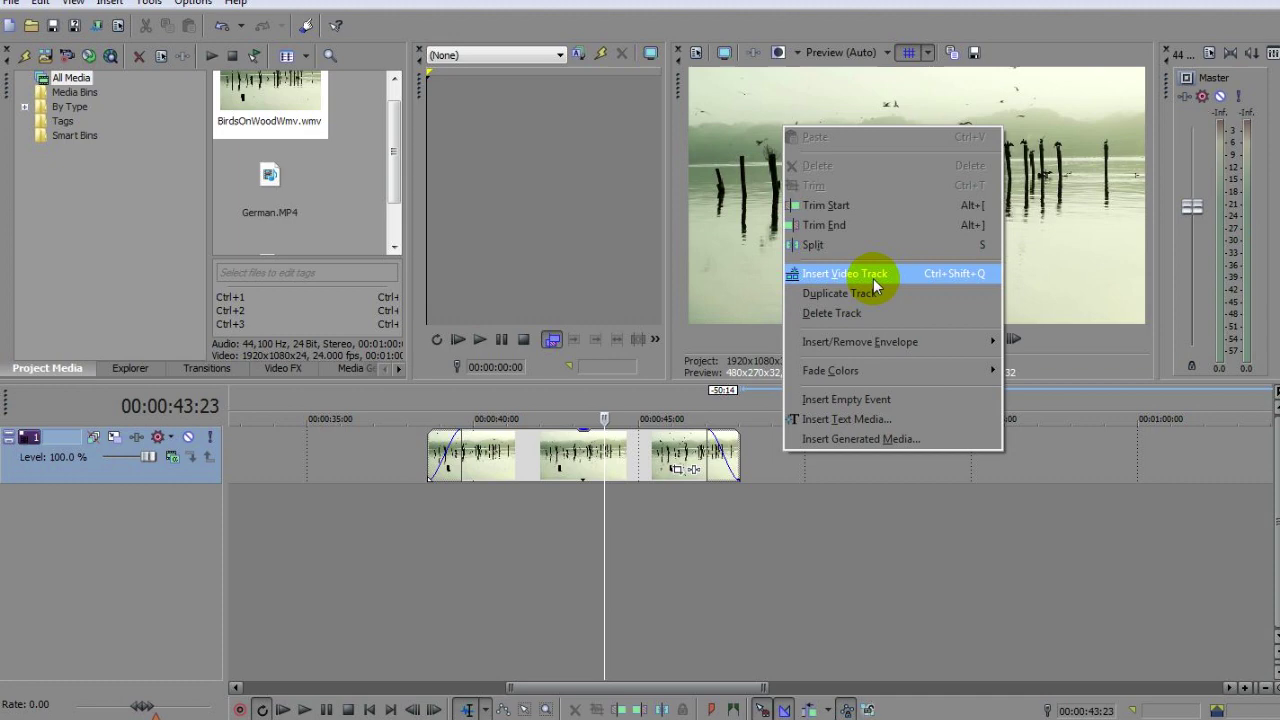
click(876, 285)
right_click(764, 458)
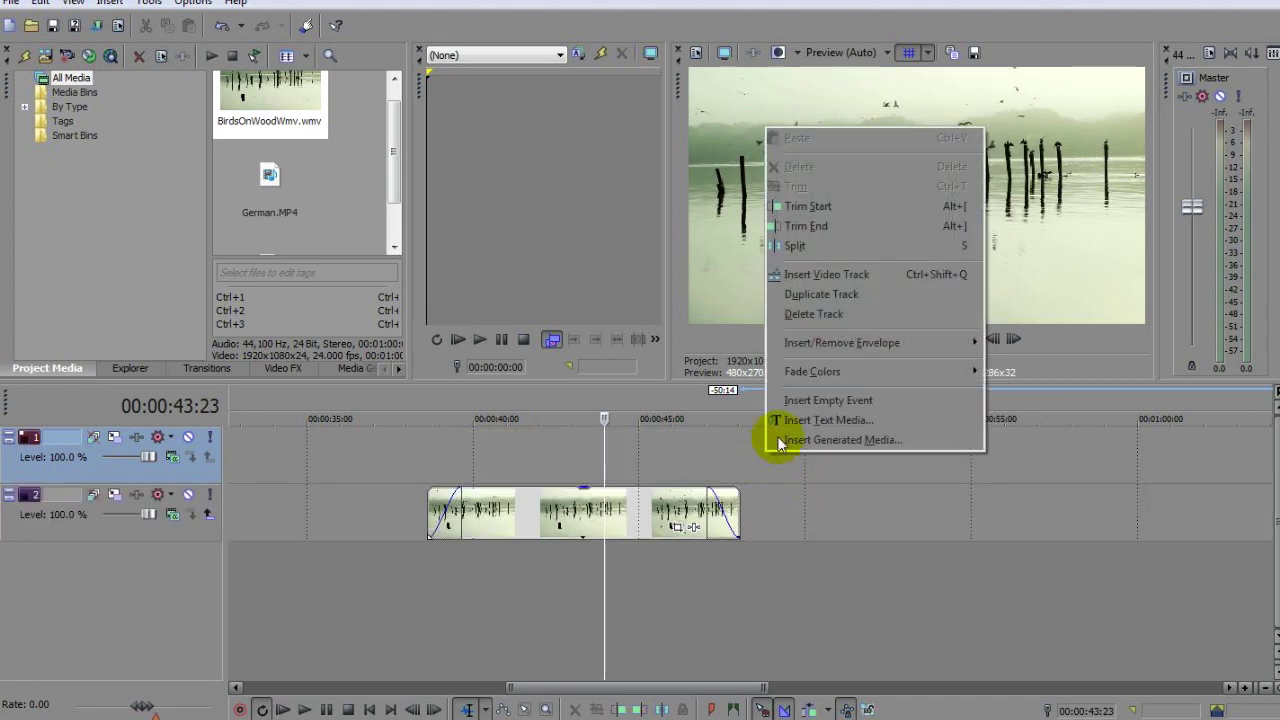
click(832, 283)
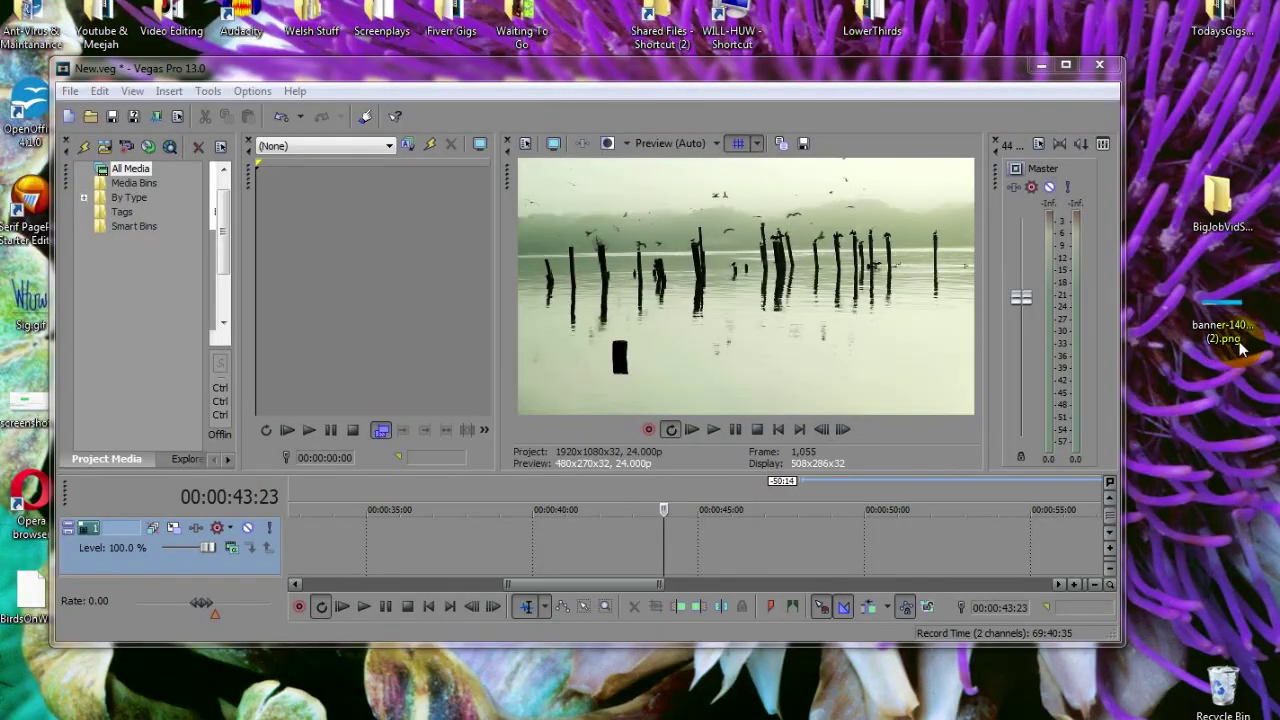
Drag the banner PNG into the timeline near 00:00:40 and move it onto video track 2.
drag(1227, 310, 665, 558)
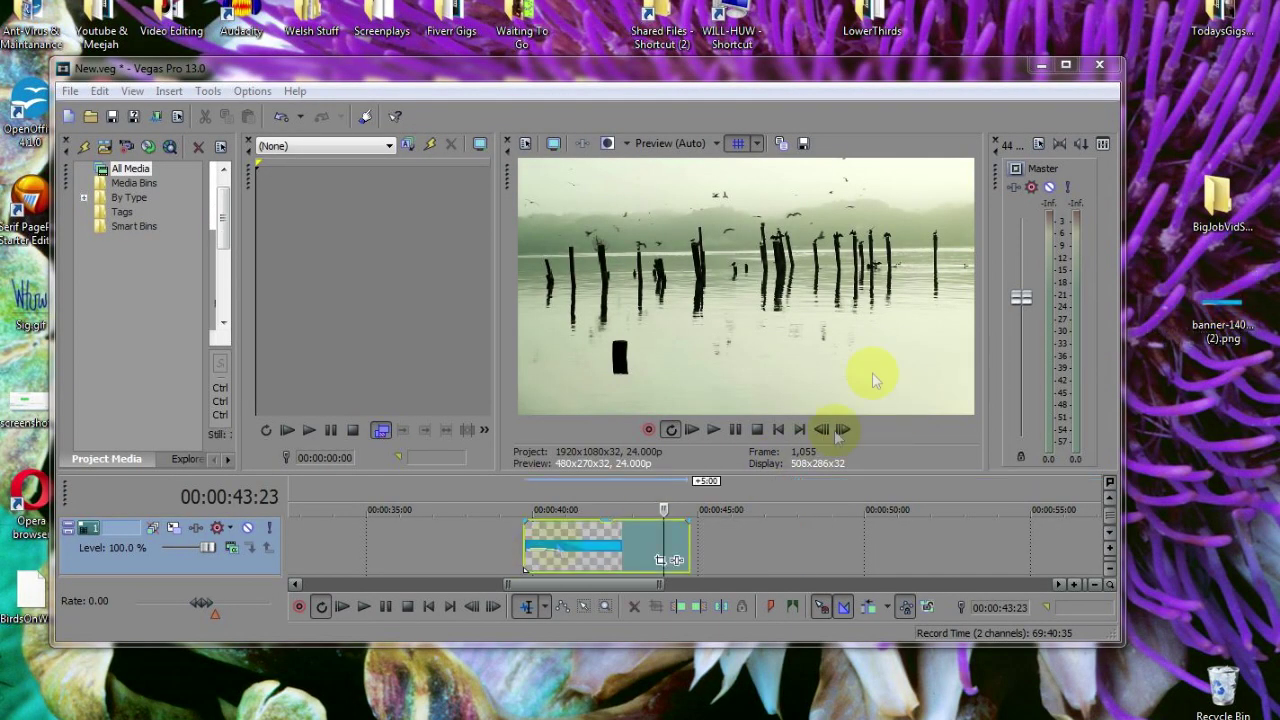
click(1065, 66)
drag(571, 470, 500, 505)
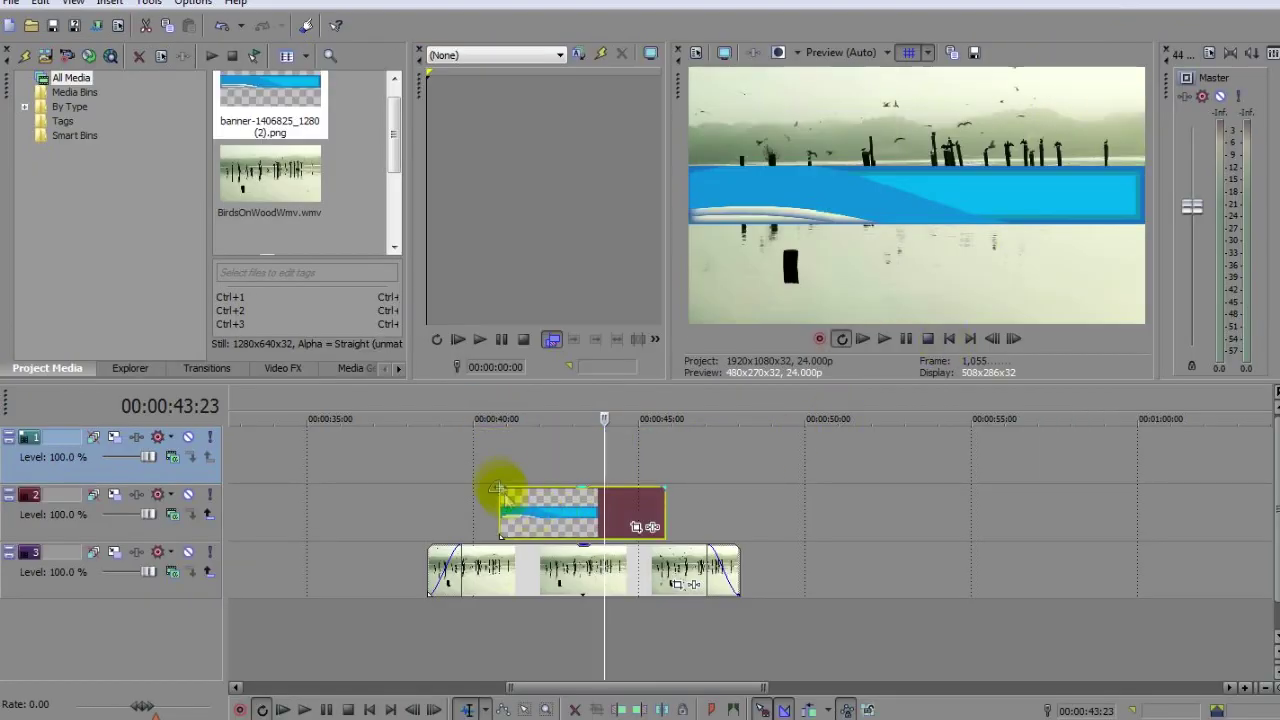
click(499, 466)
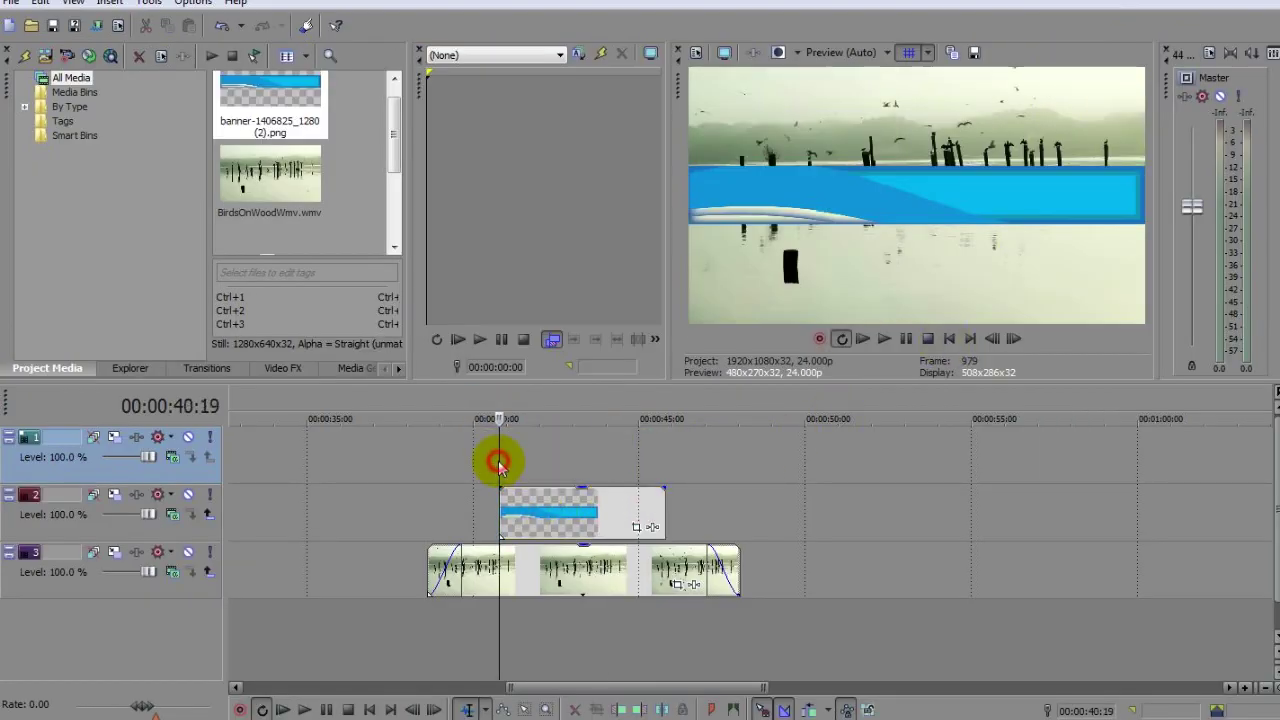
click(487, 400)
click(378, 697)
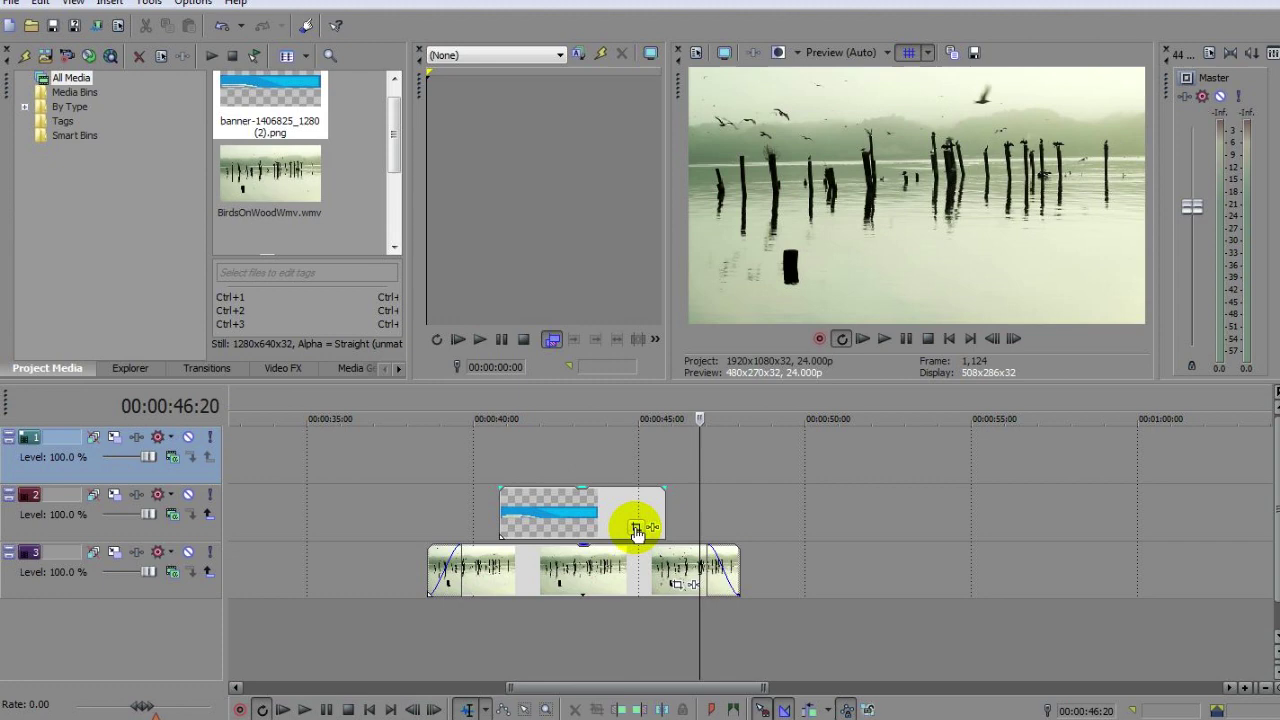
In the banner's Pan/Crop, apply the 16:9 Widescreen preset at the first frame.
click(636, 530)
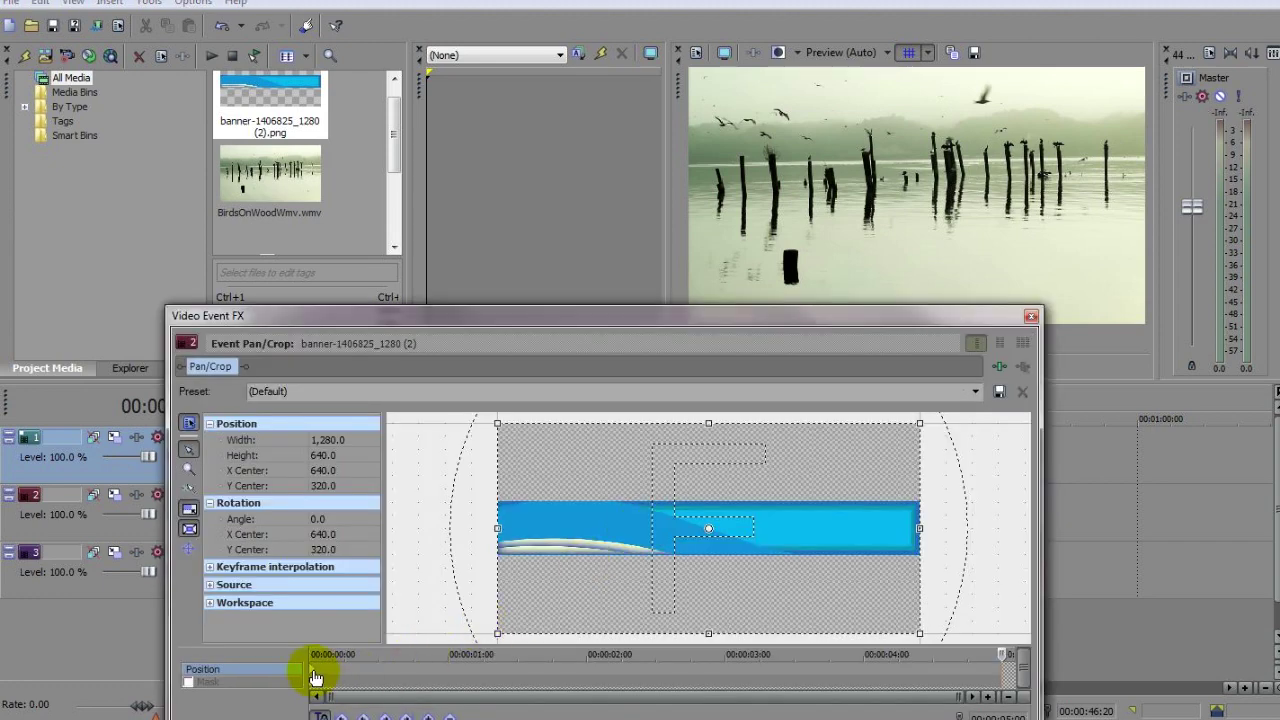
click(315, 677)
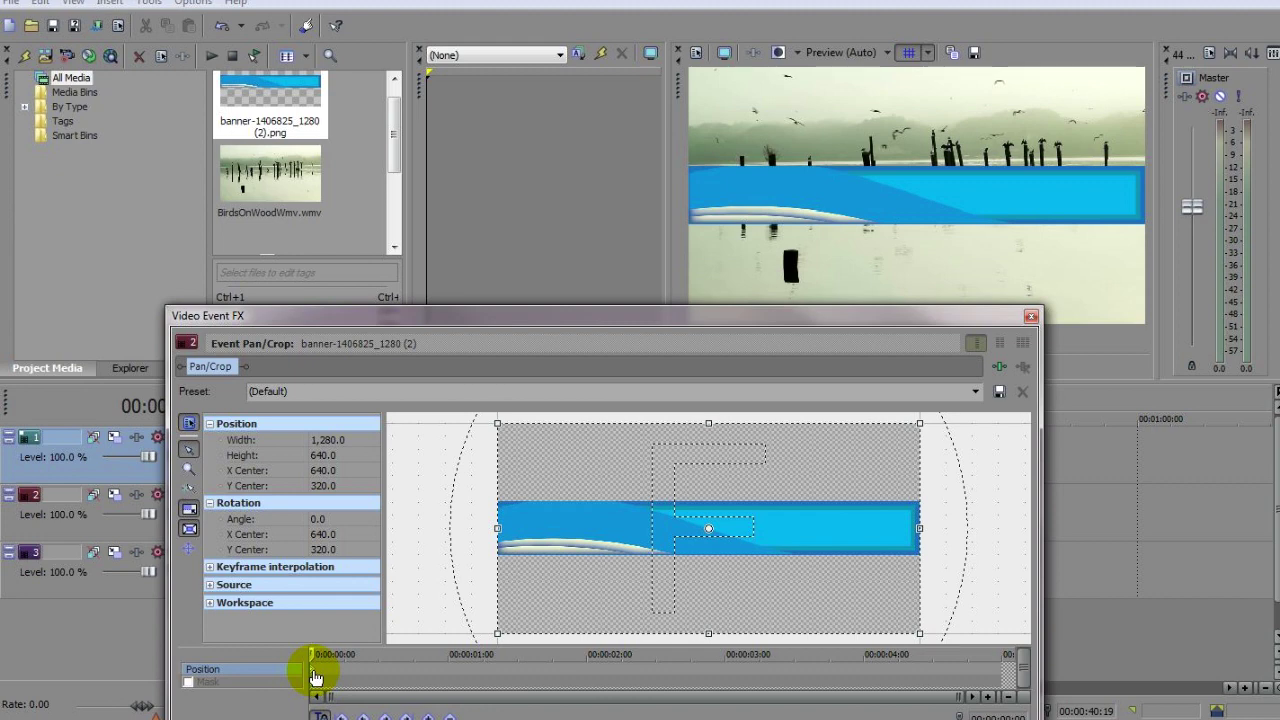
click(976, 392)
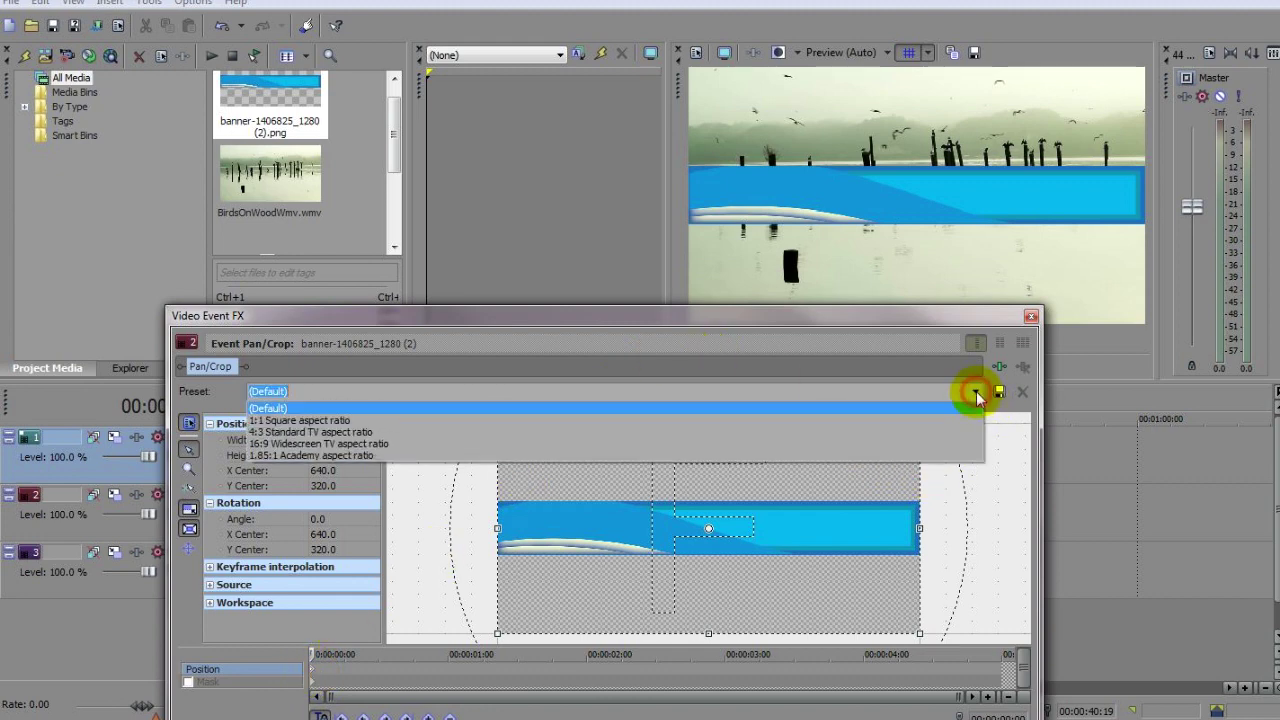
click(971, 441)
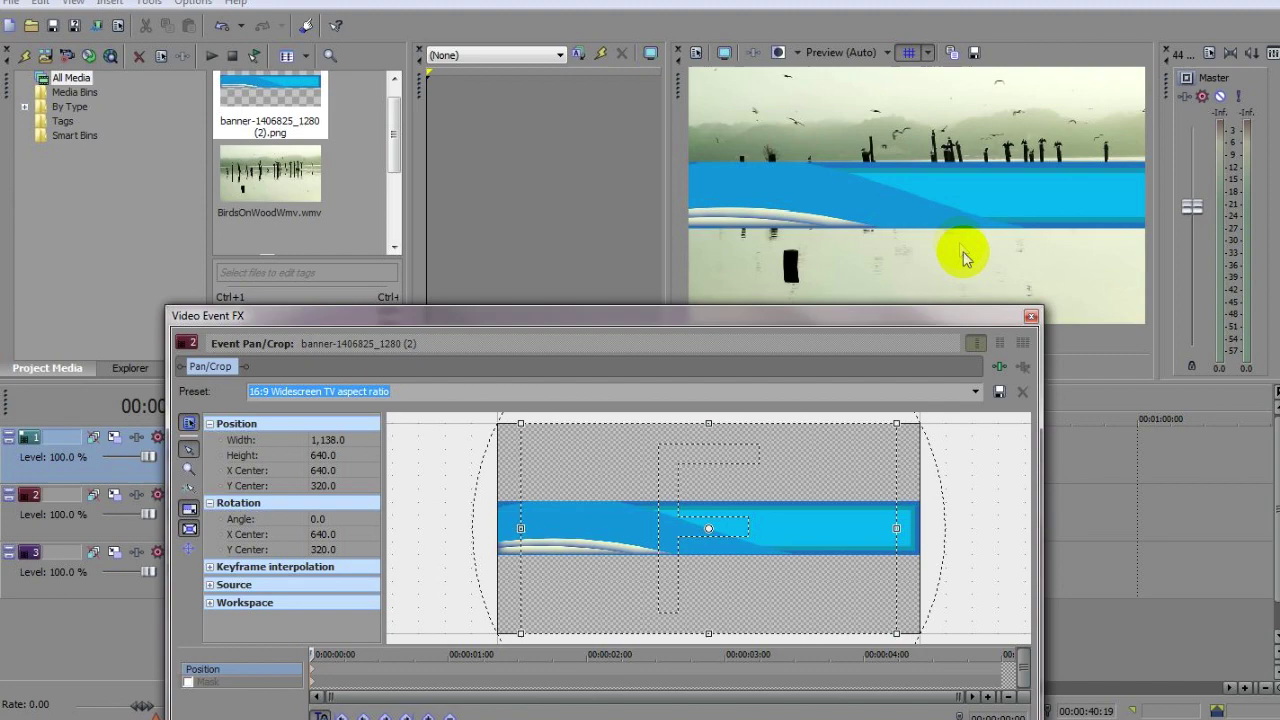
click(971, 480)
Resize the crop frame so the banner shrinks and sits near the frame bottom.
drag(712, 452, 808, 410)
drag(816, 306, 818, 341)
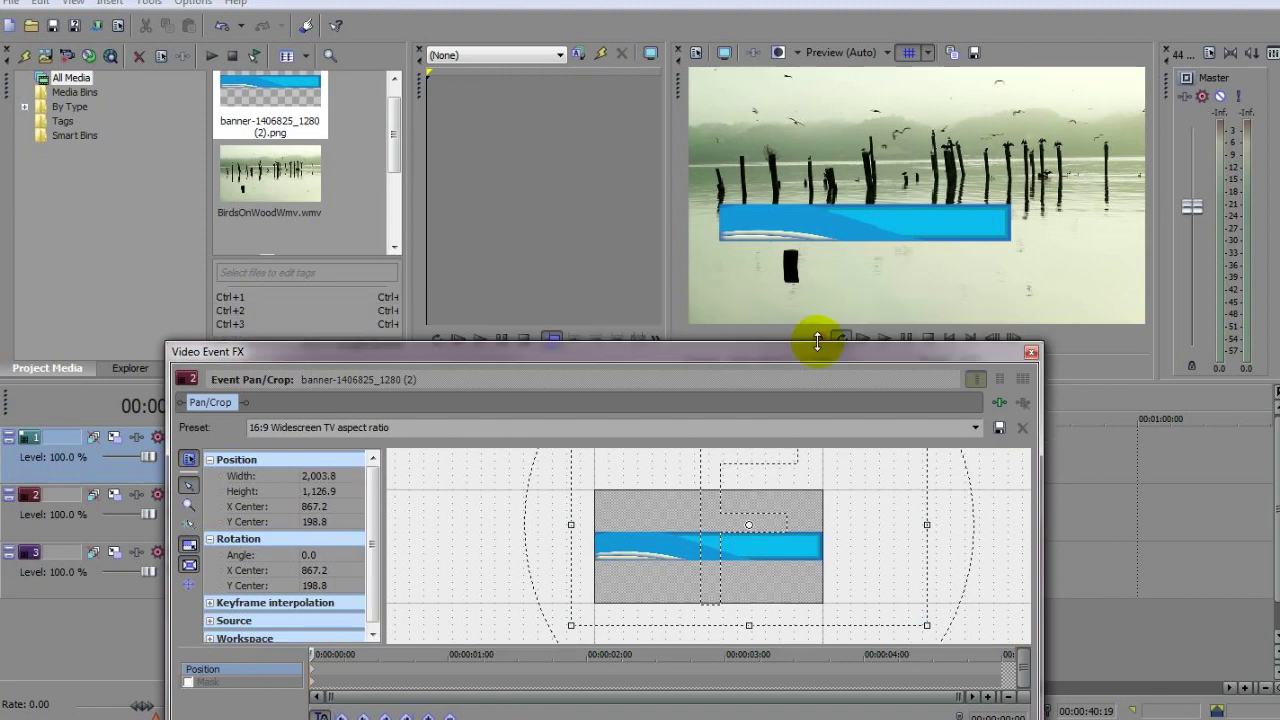
drag(812, 590, 820, 543)
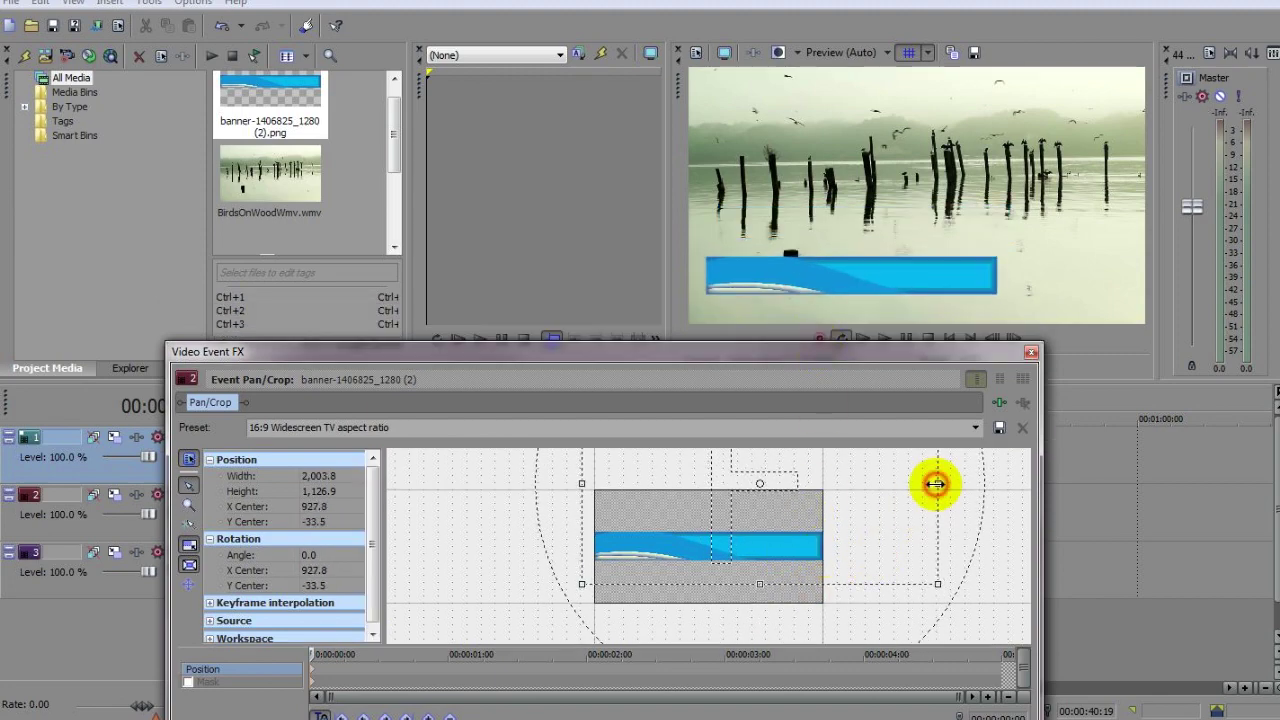
drag(934, 486, 888, 518)
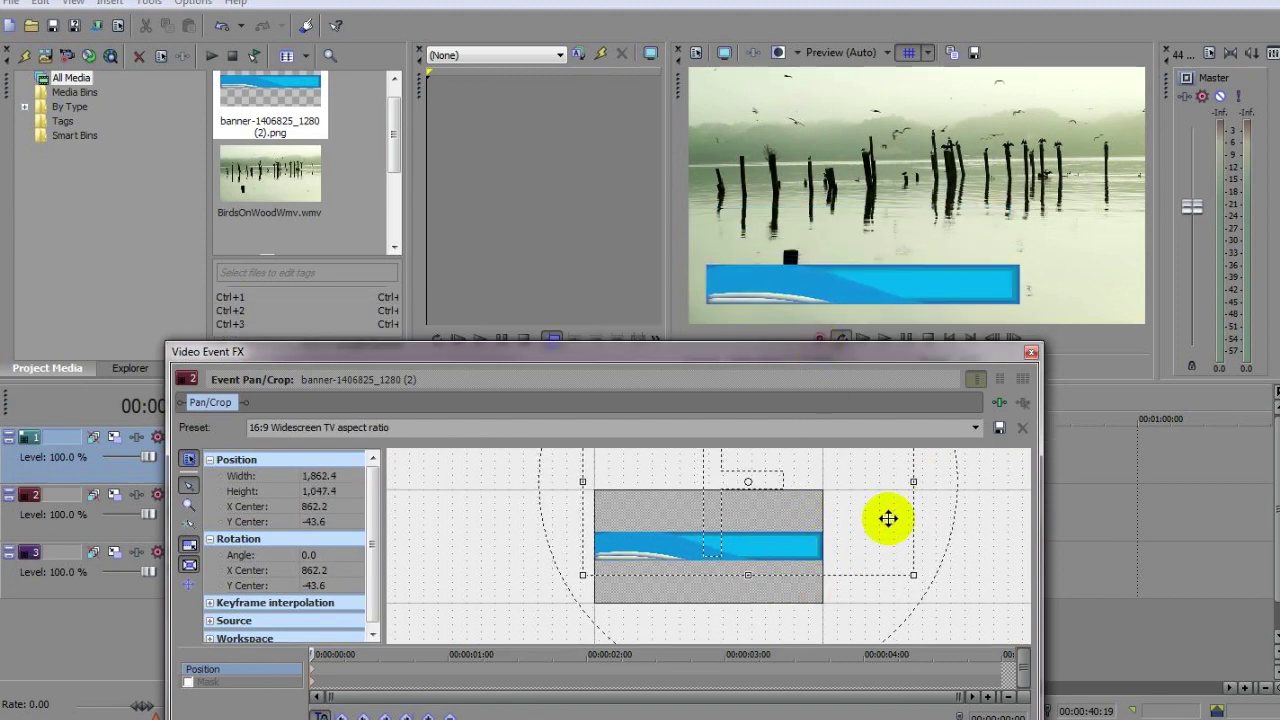
click(1030, 355)
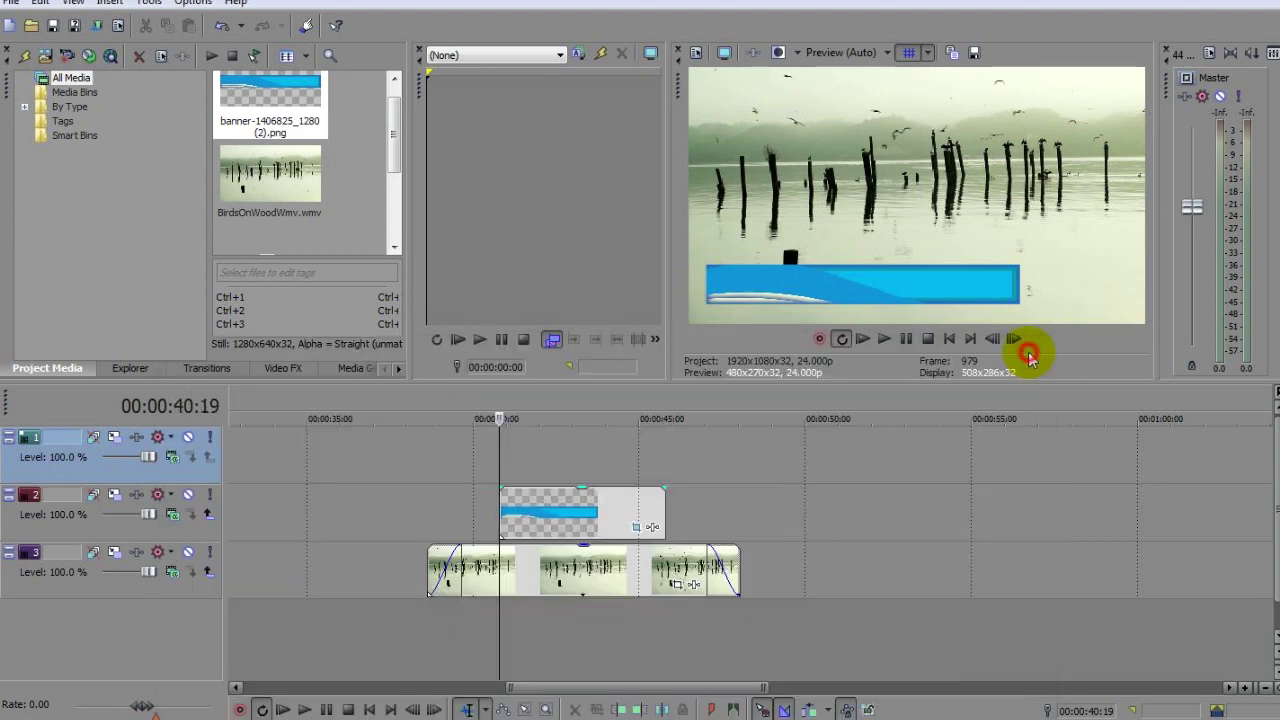
Insert a text event on track 1 reading 'This is my Lower Third'.
click(491, 400)
click(650, 521)
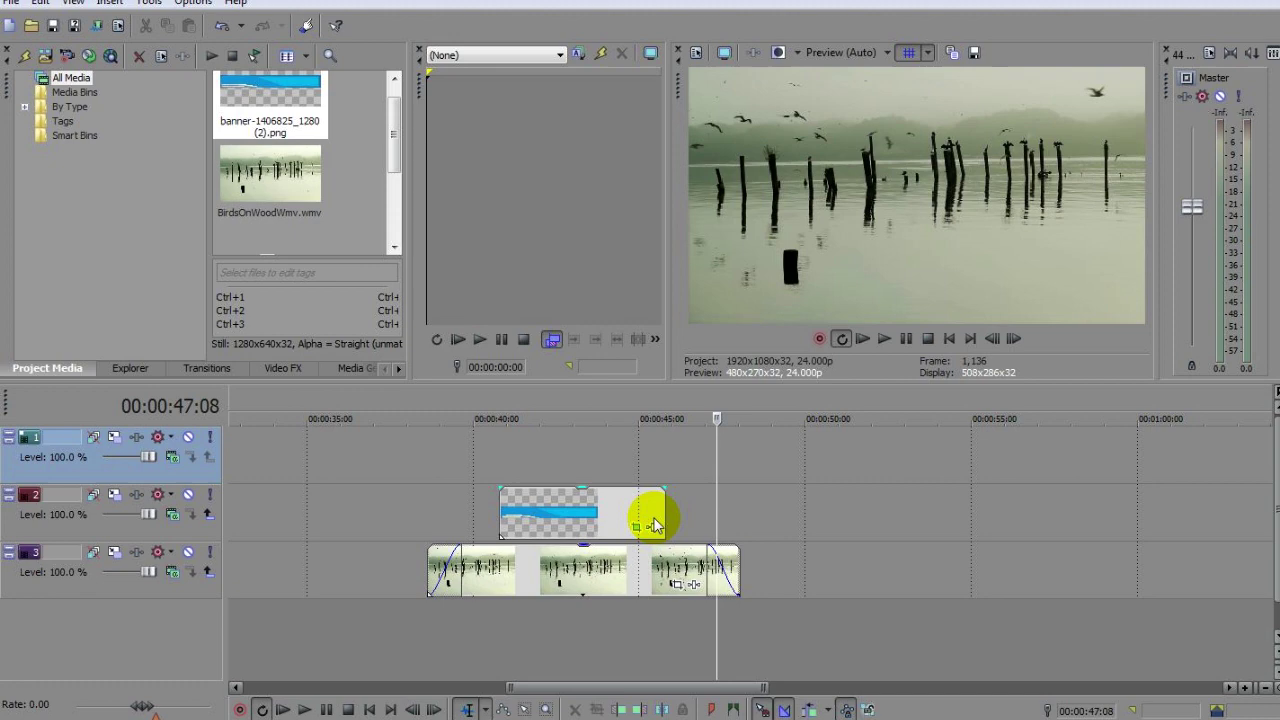
right_click(587, 451)
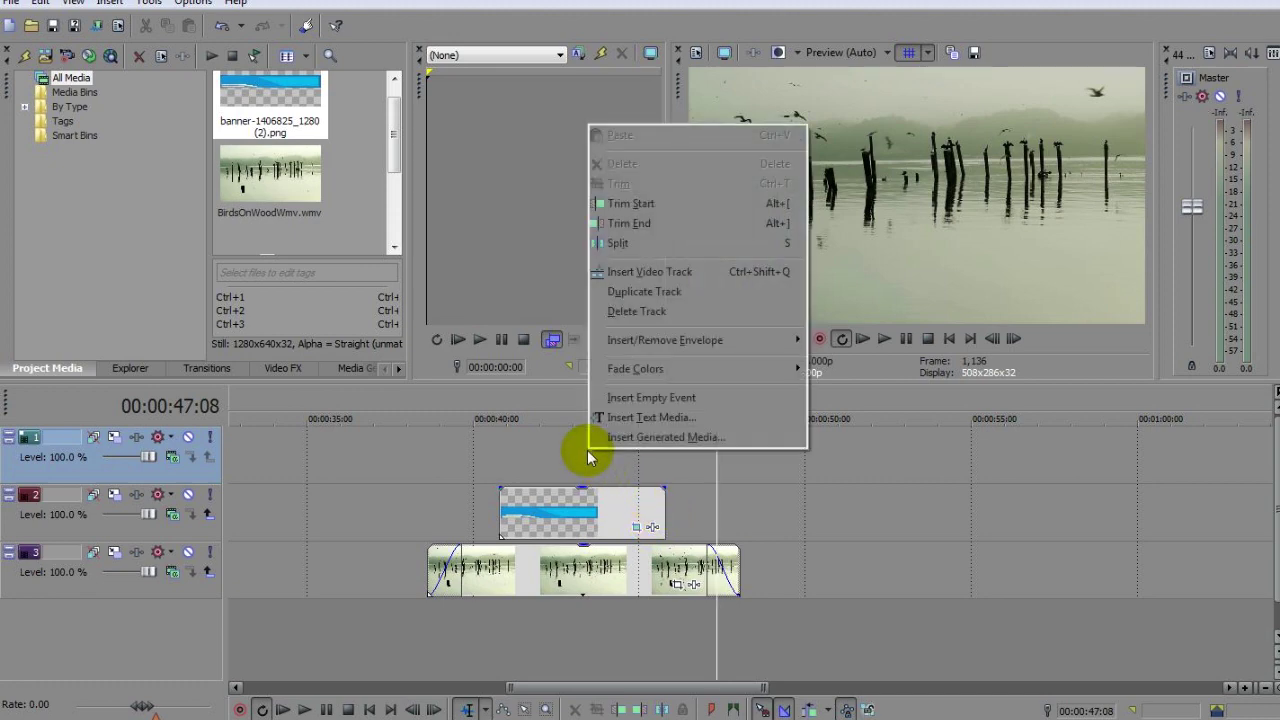
click(640, 417)
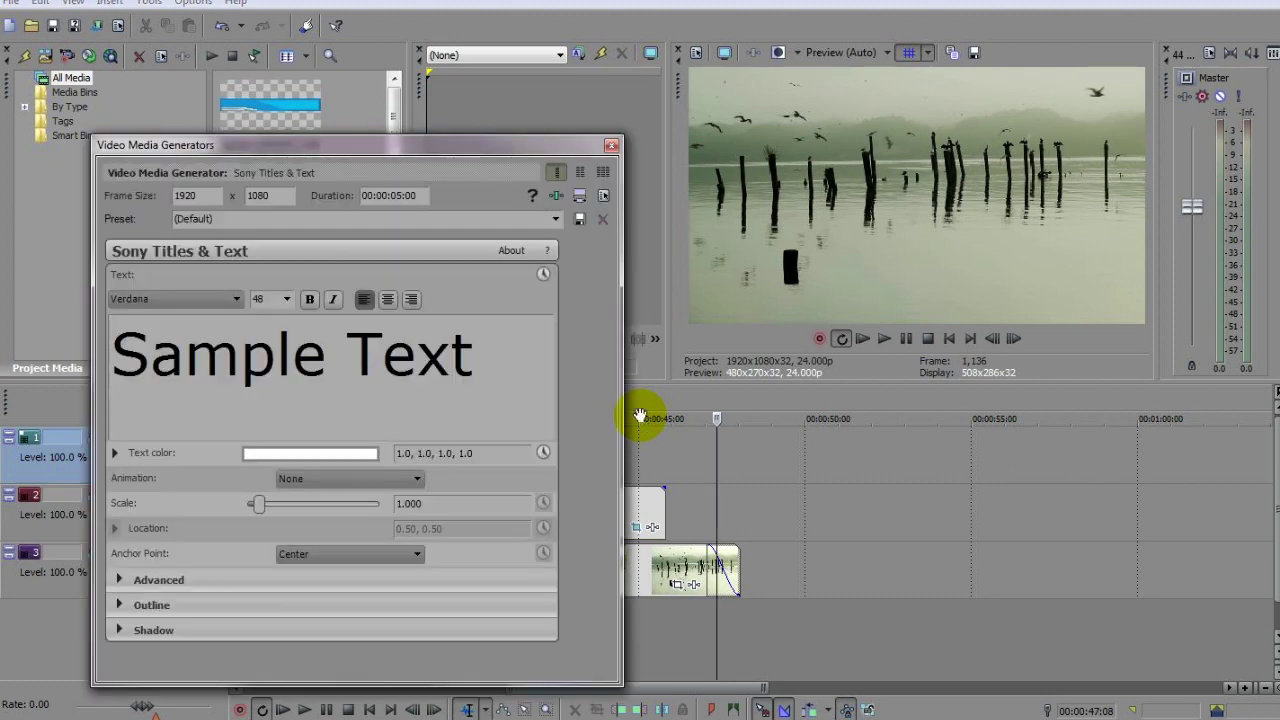
drag(474, 360, 152, 365)
text(This)
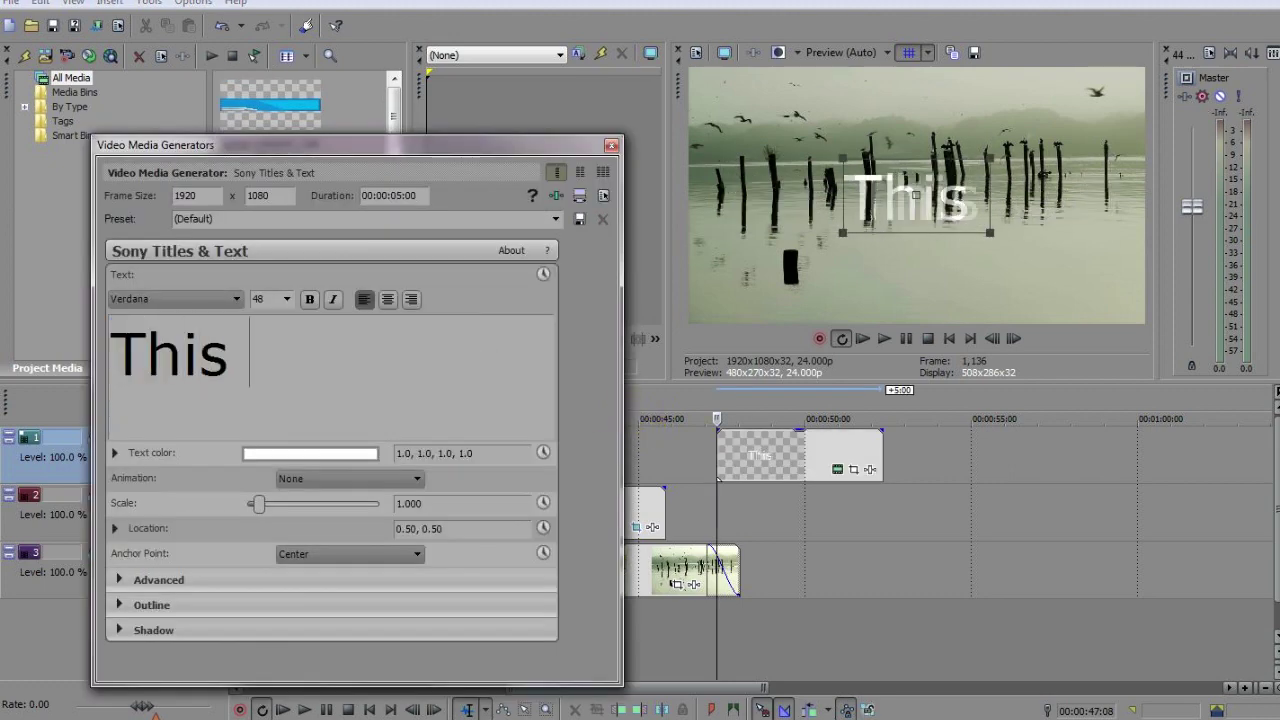
text( is my Lower Third)
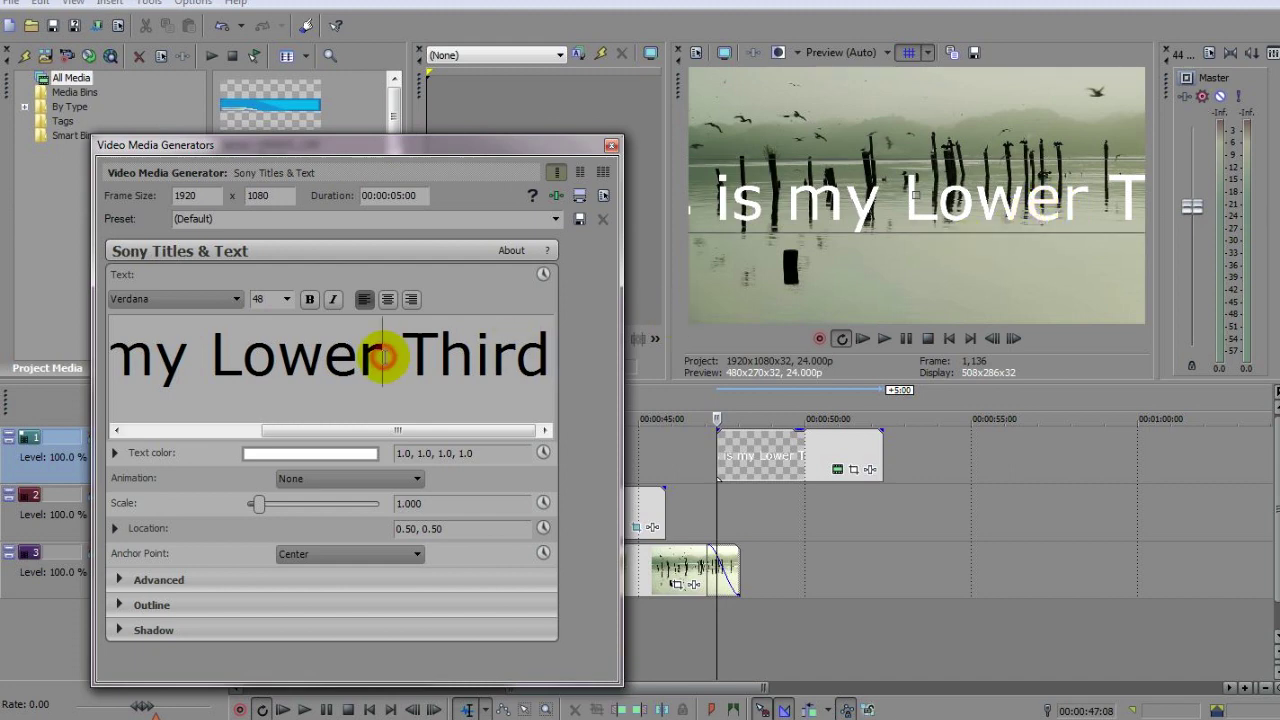
Set the title to size 20, align it with the banner's start, and place it on the banner.
triple_click(383, 356)
click(287, 299)
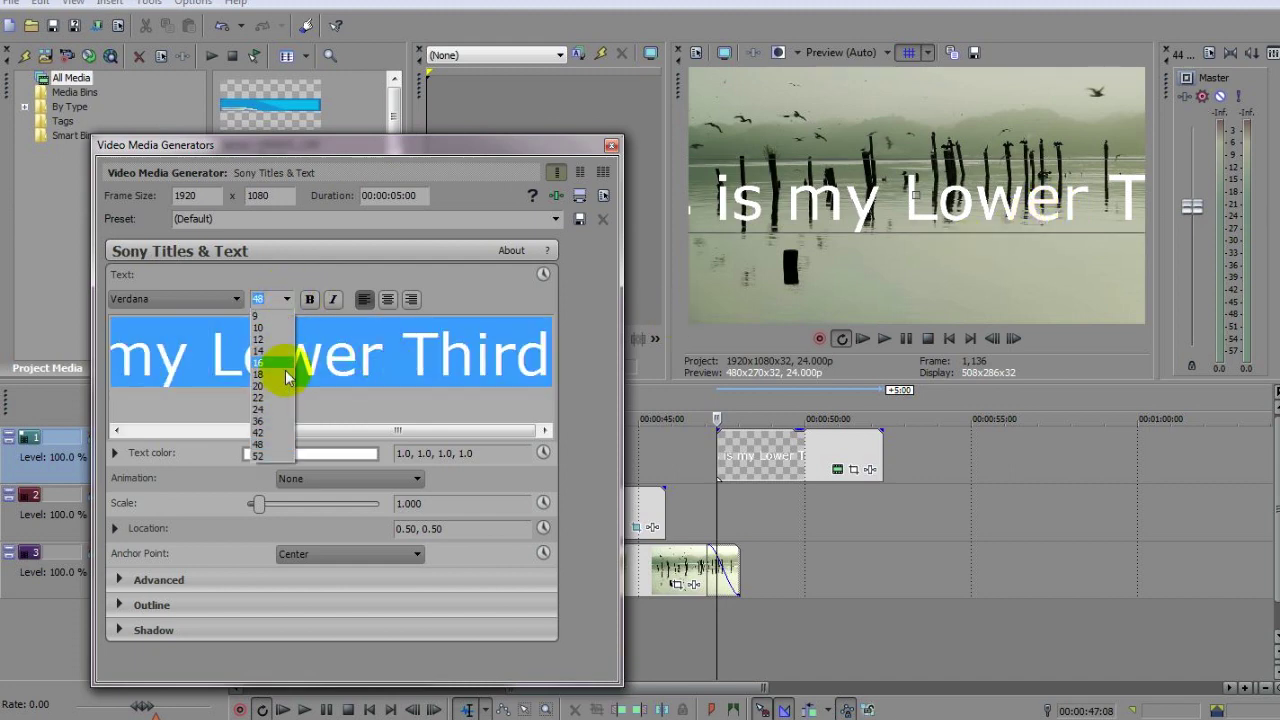
click(272, 387)
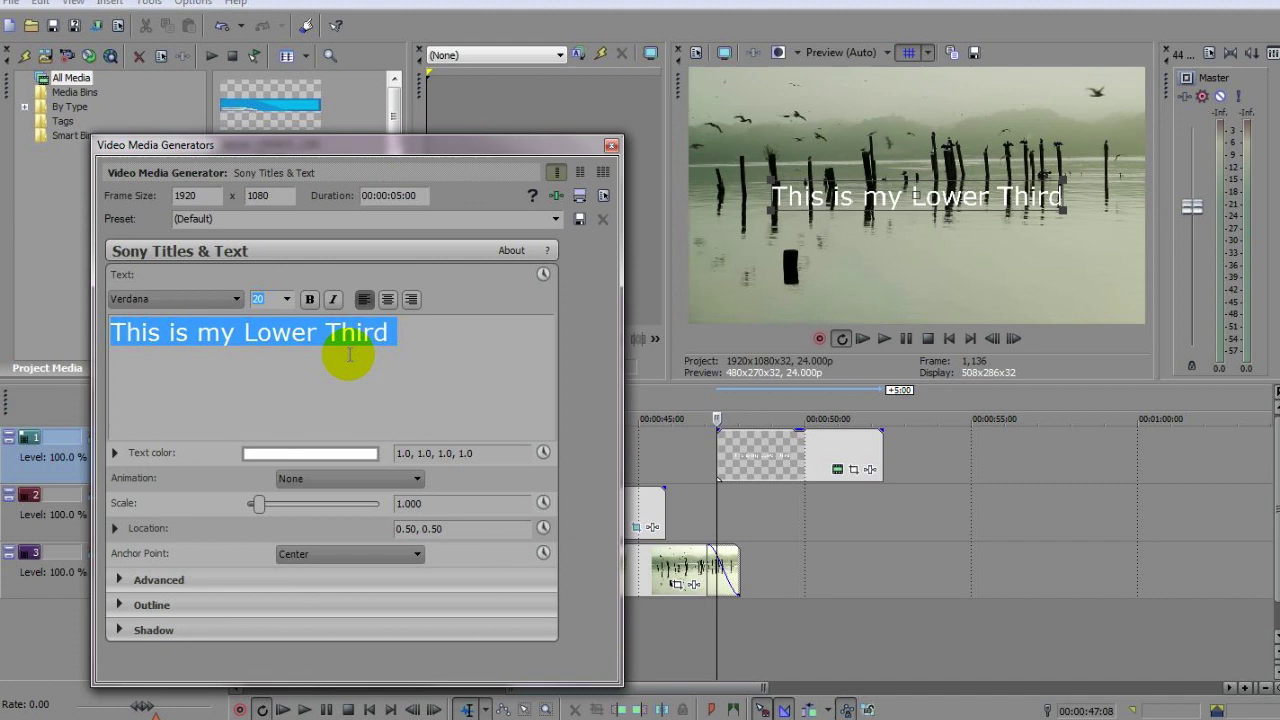
drag(500, 147, 350, 158)
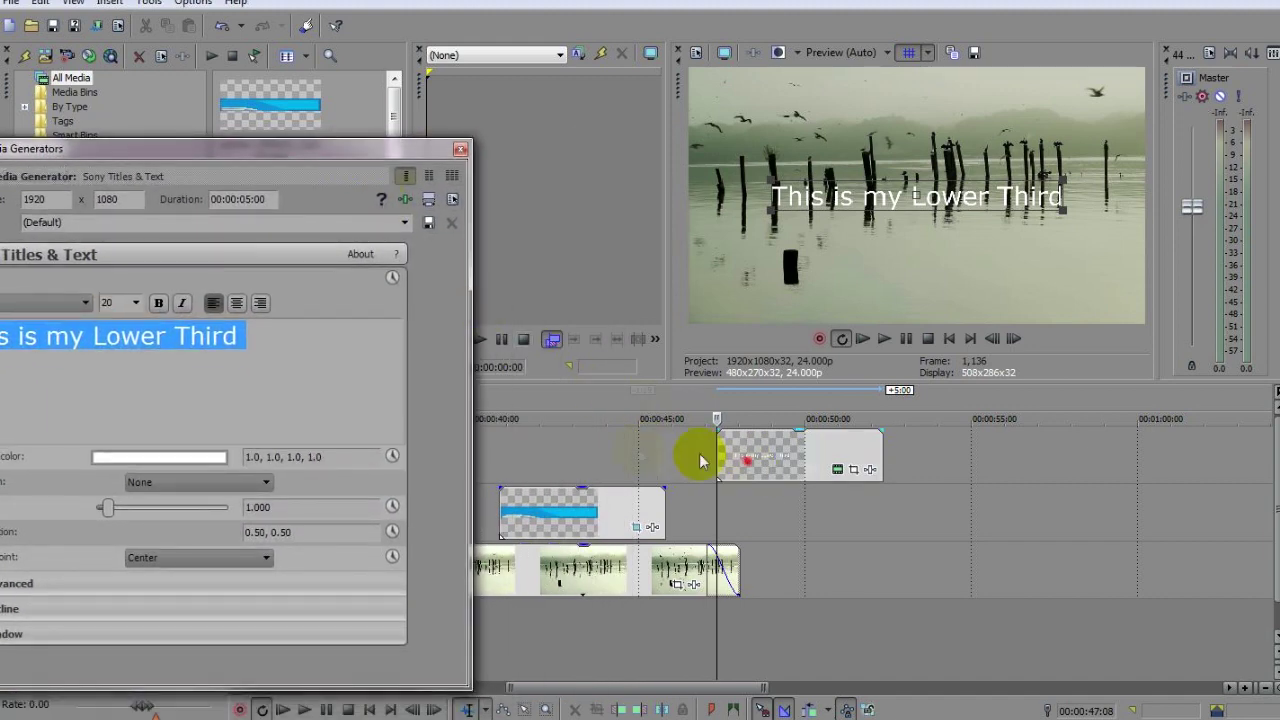
drag(722, 456, 535, 413)
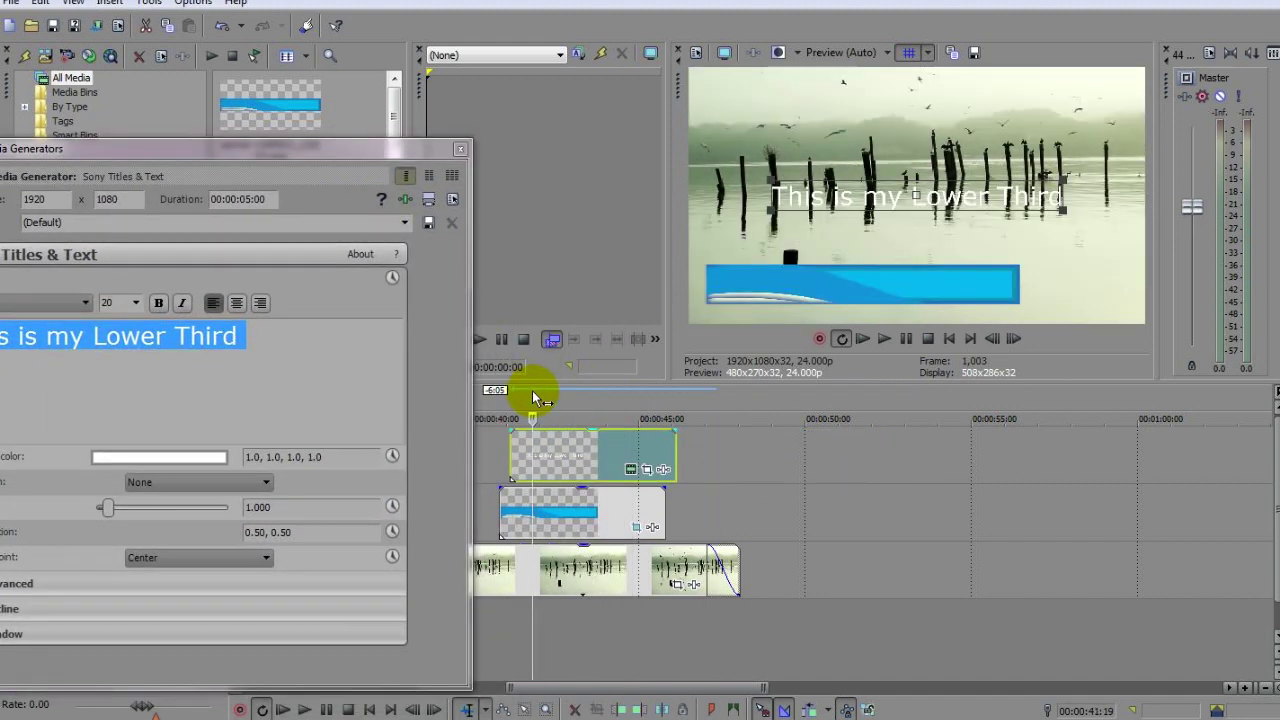
drag(957, 196, 905, 289)
Change the title font to Apple Boy BTN and enlarge it slightly.
drag(400, 149, 588, 165)
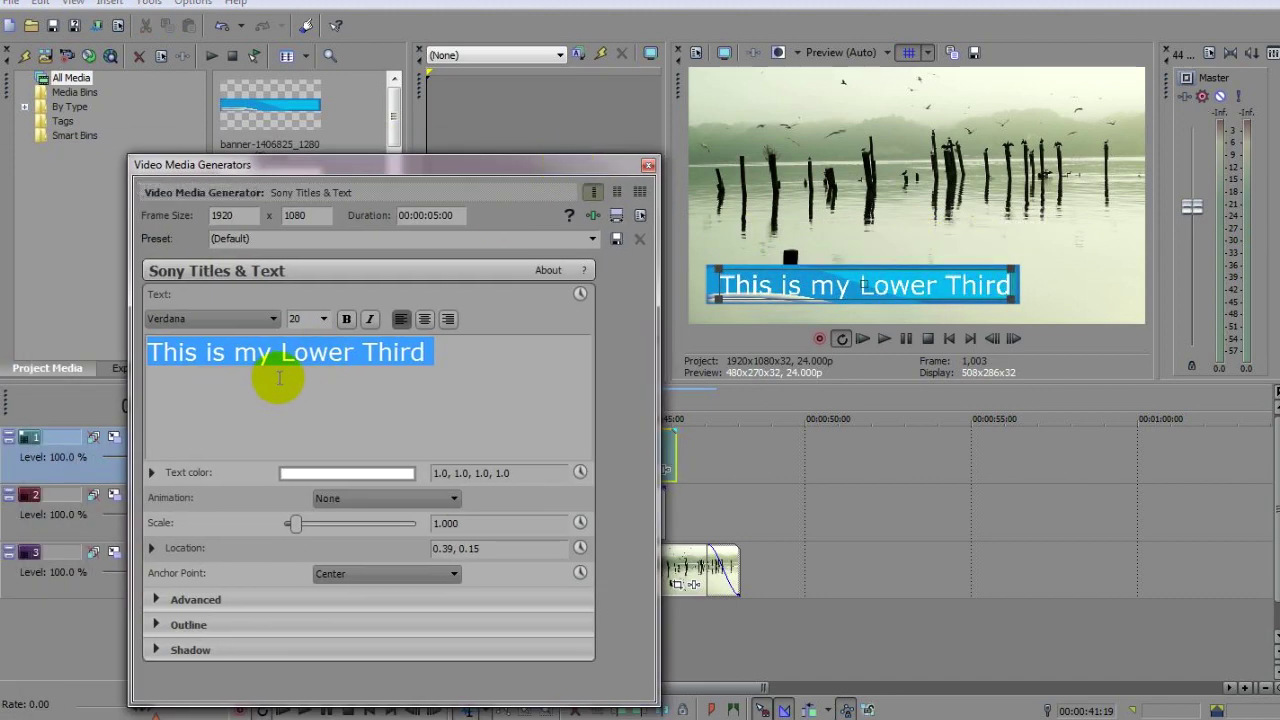
click(273, 318)
drag(272, 650, 263, 386)
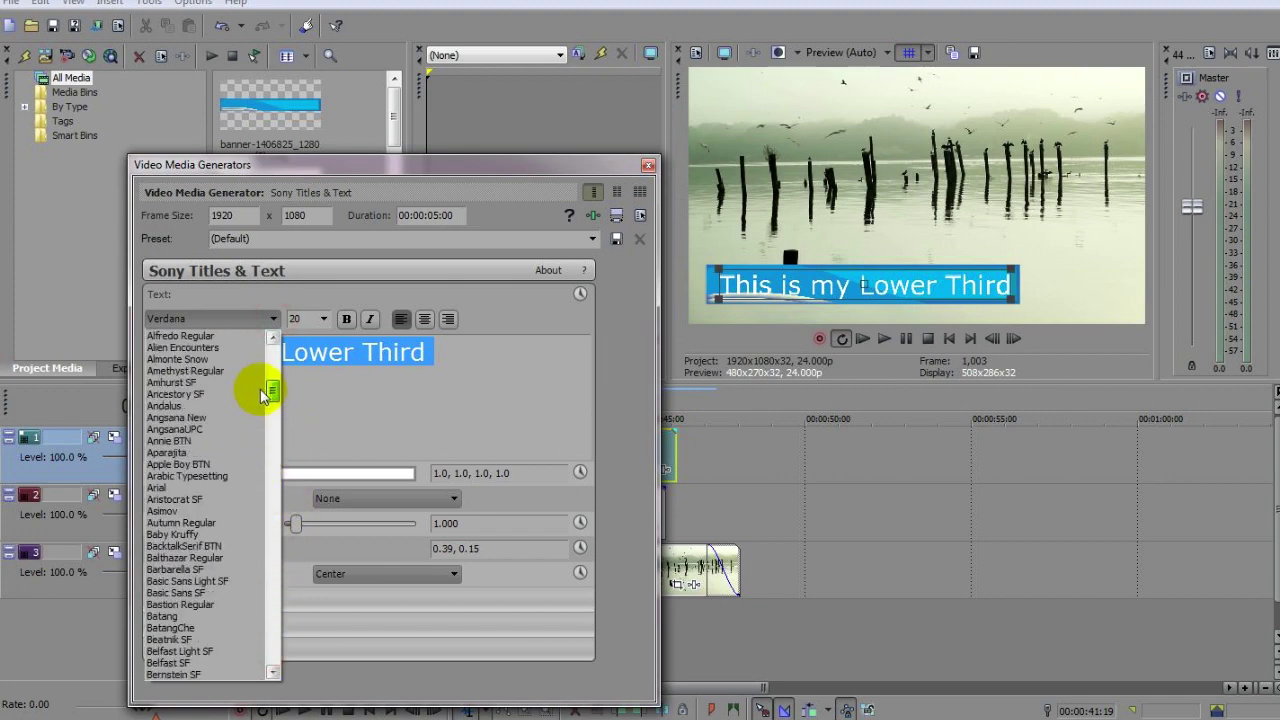
click(189, 461)
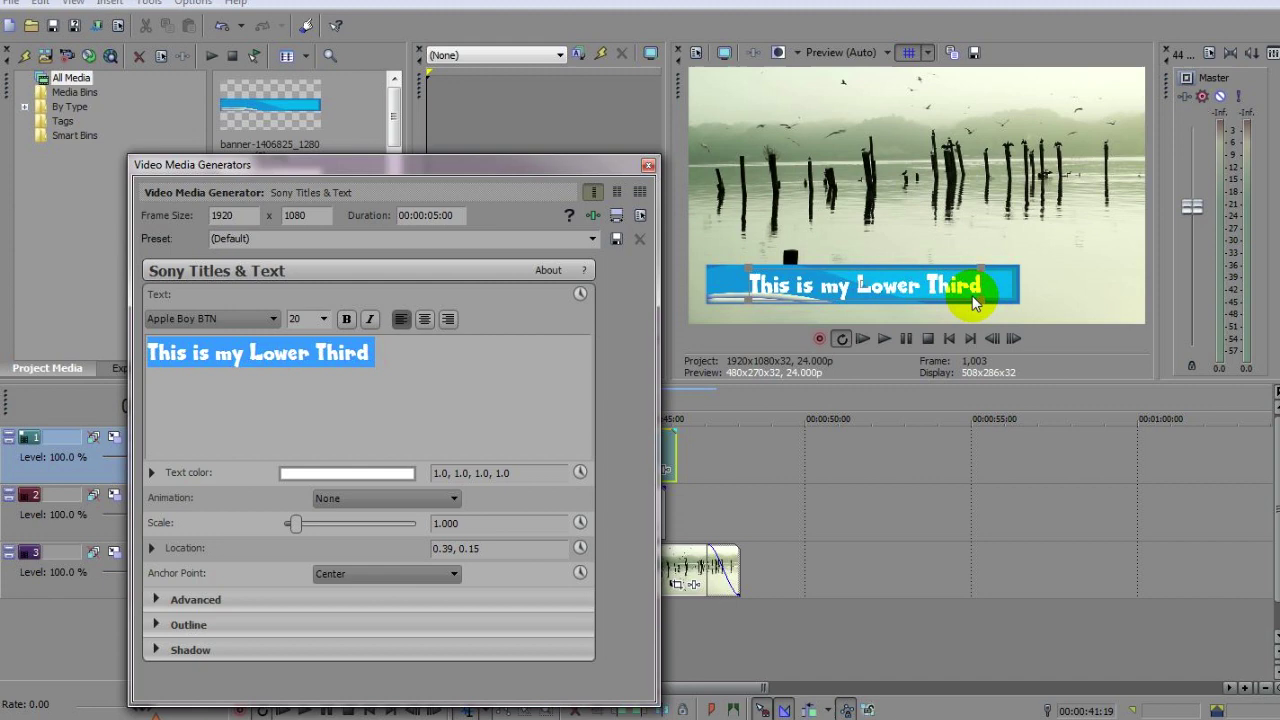
mouse_move(982, 306)
mouse_down()
mouse_move(995, 310)
mouse_move(970, 296)
mouse_up()
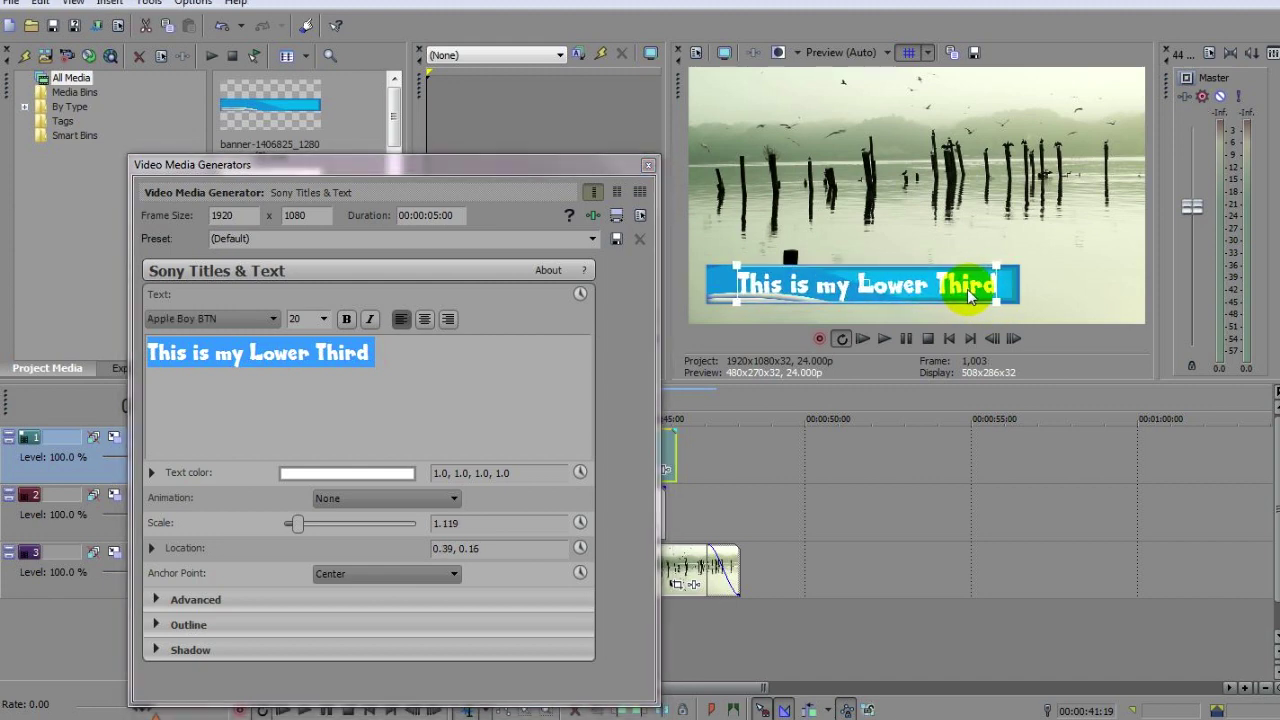
Trim the title event's start and end to match the banner, then play the lower third.
click(648, 165)
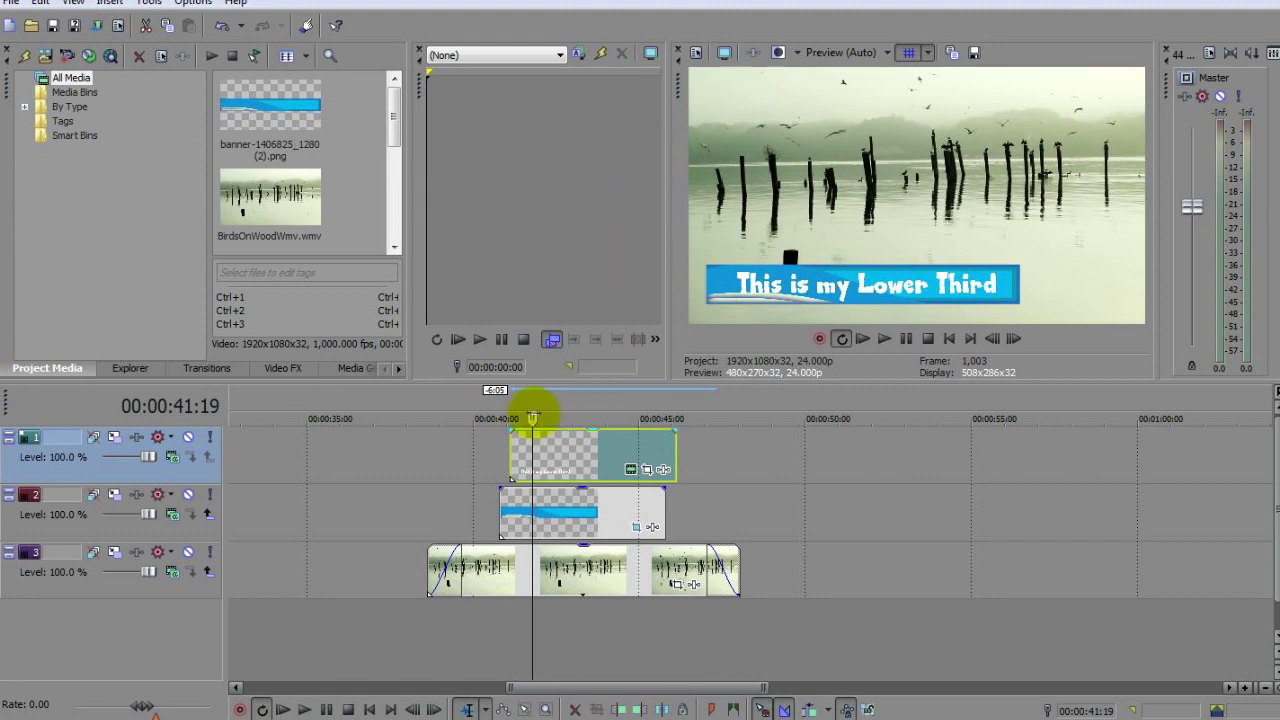
drag(516, 455, 499, 457)
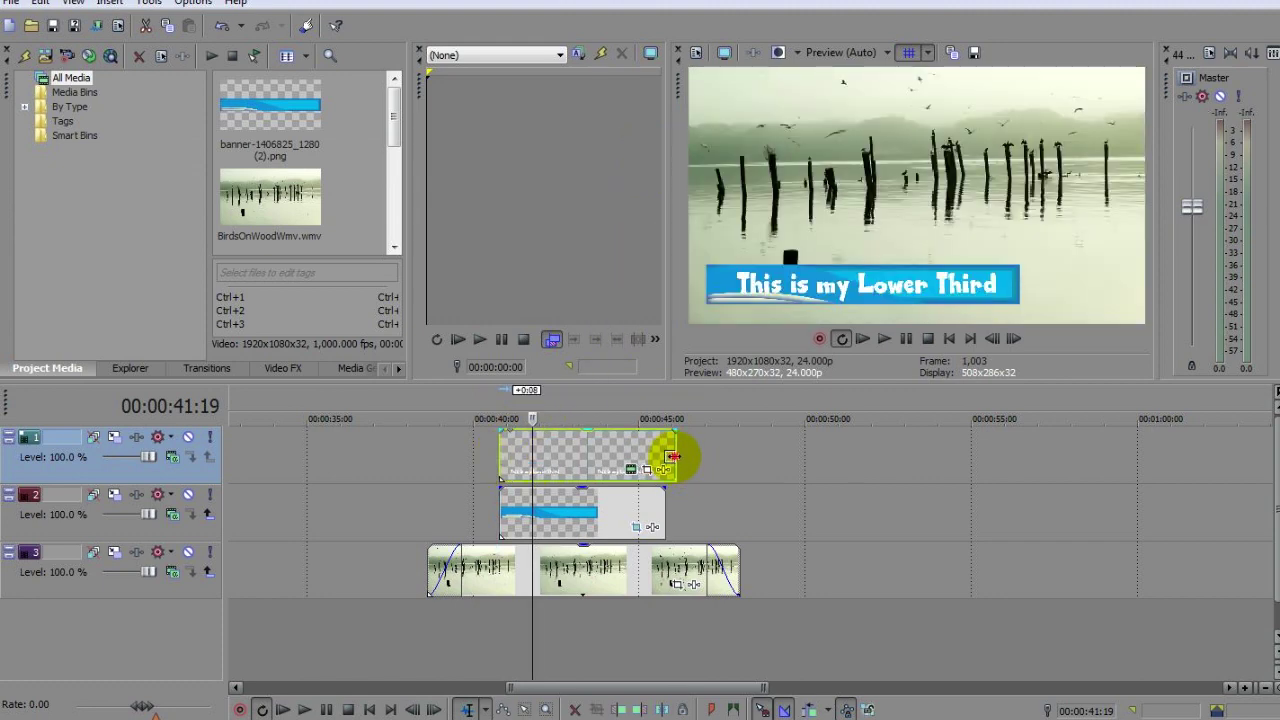
drag(672, 456, 654, 457)
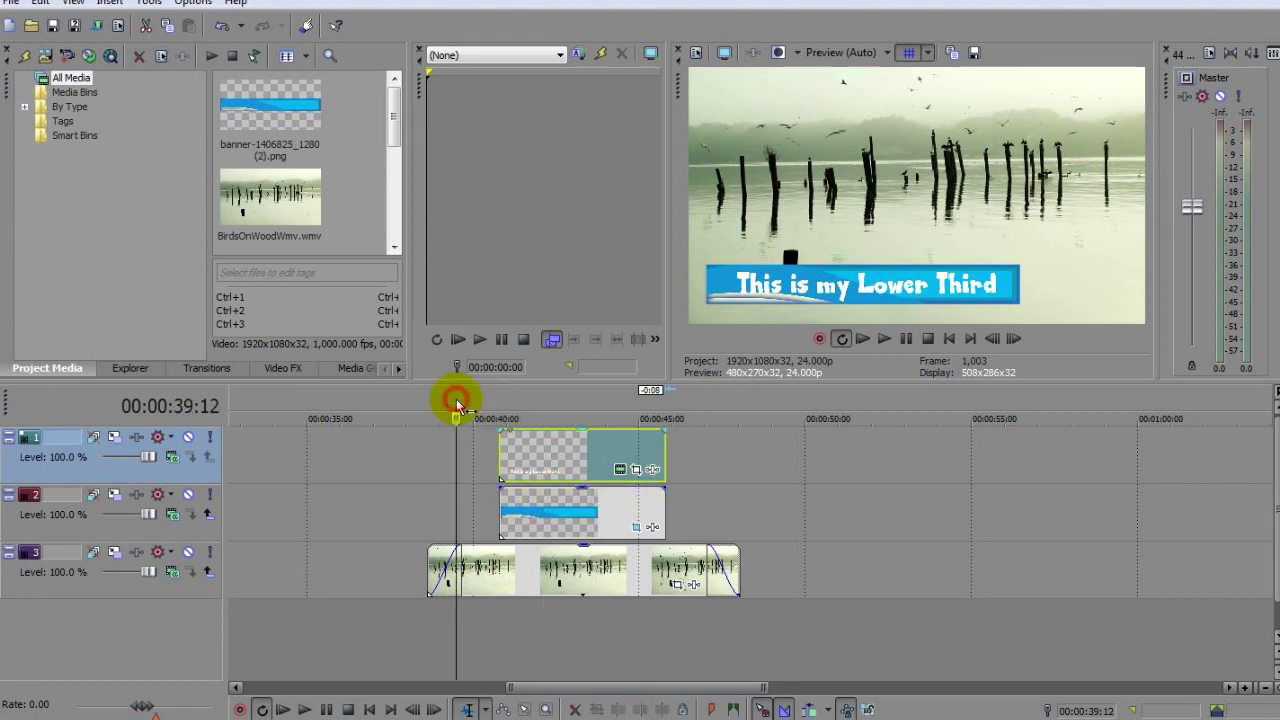
click(326, 712)
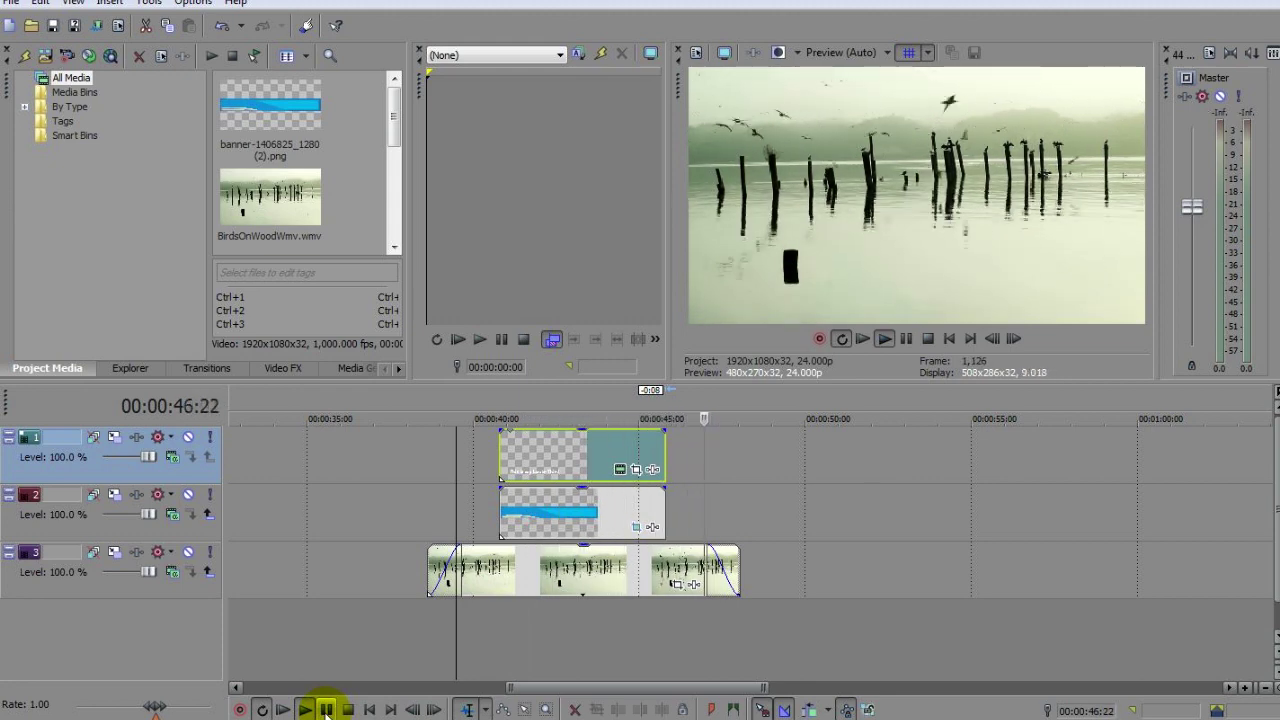
click(326, 712)
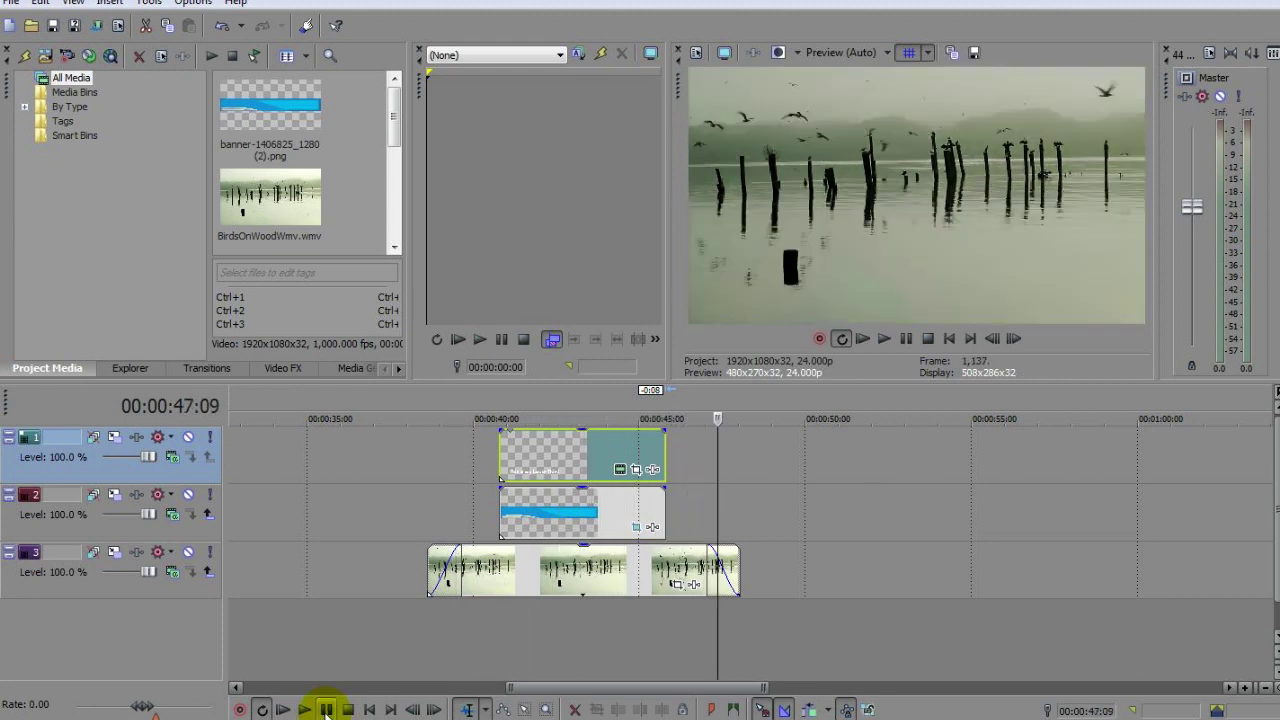
click(500, 407)
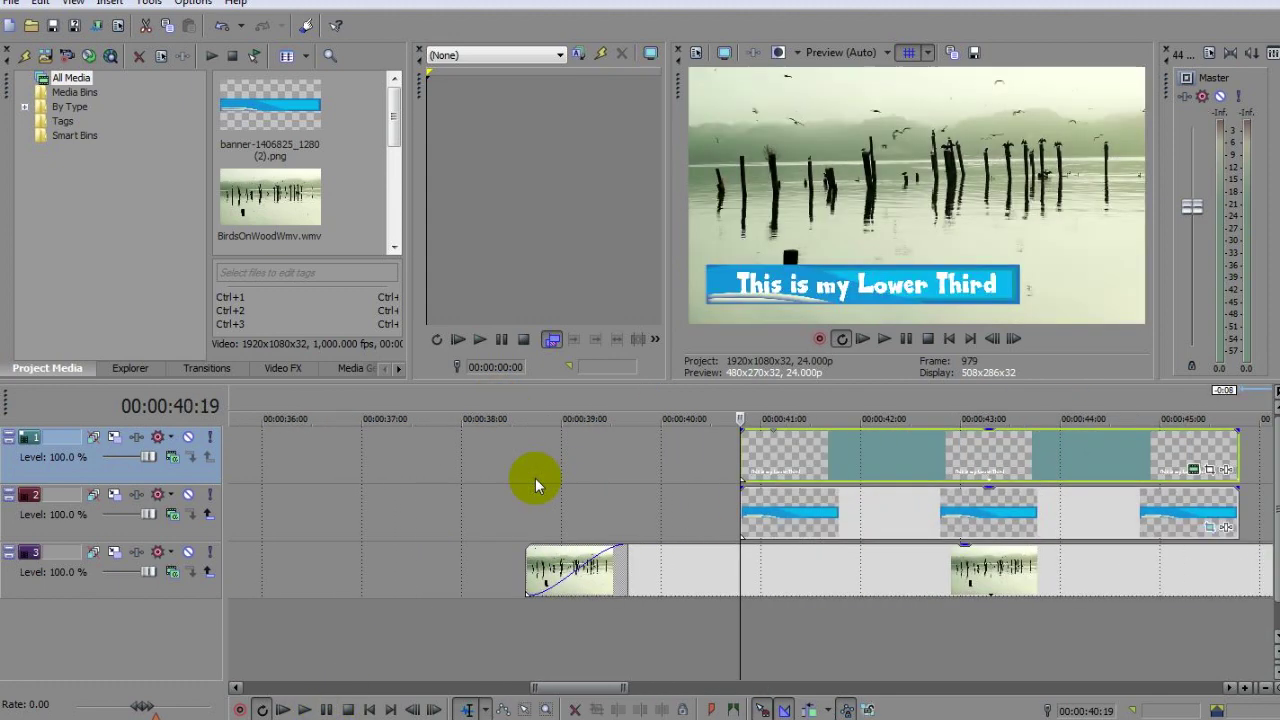
Add about 20-frame fade-ins to the title and banner events and preview from 40:16.
scroll(535, 478, up, 3)
drag(568, 688, 585, 688)
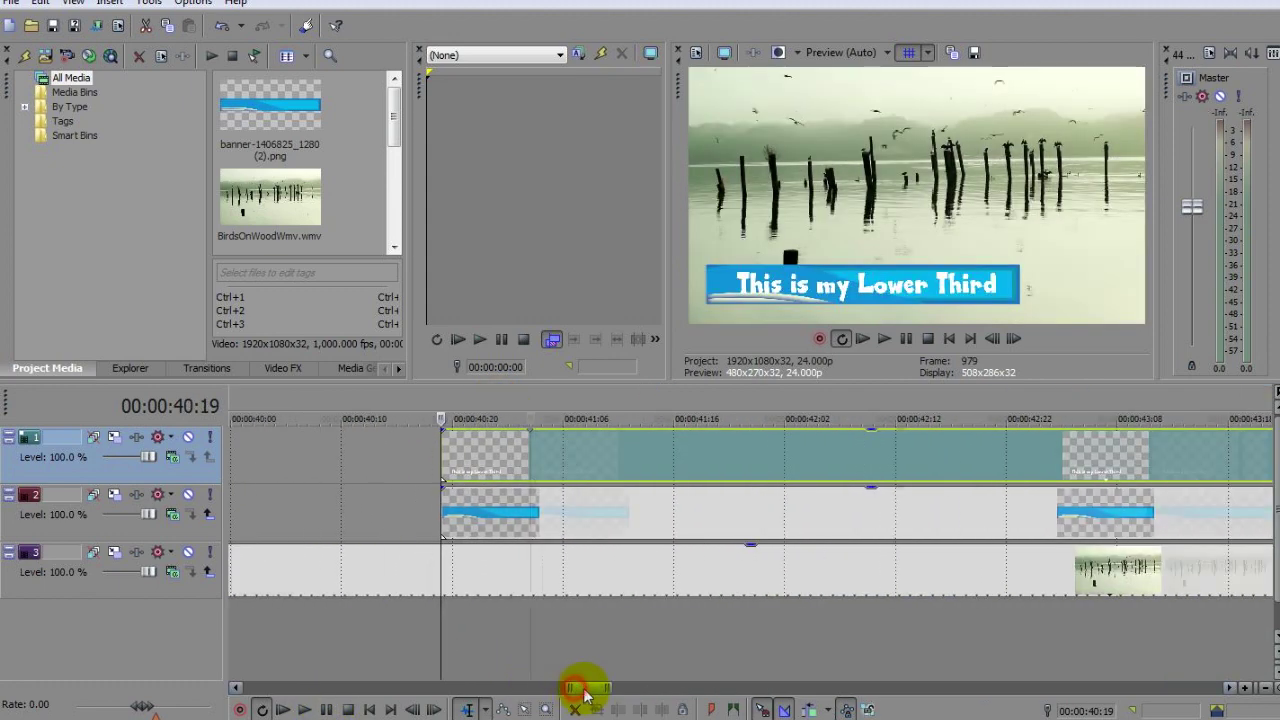
drag(444, 429, 662, 459)
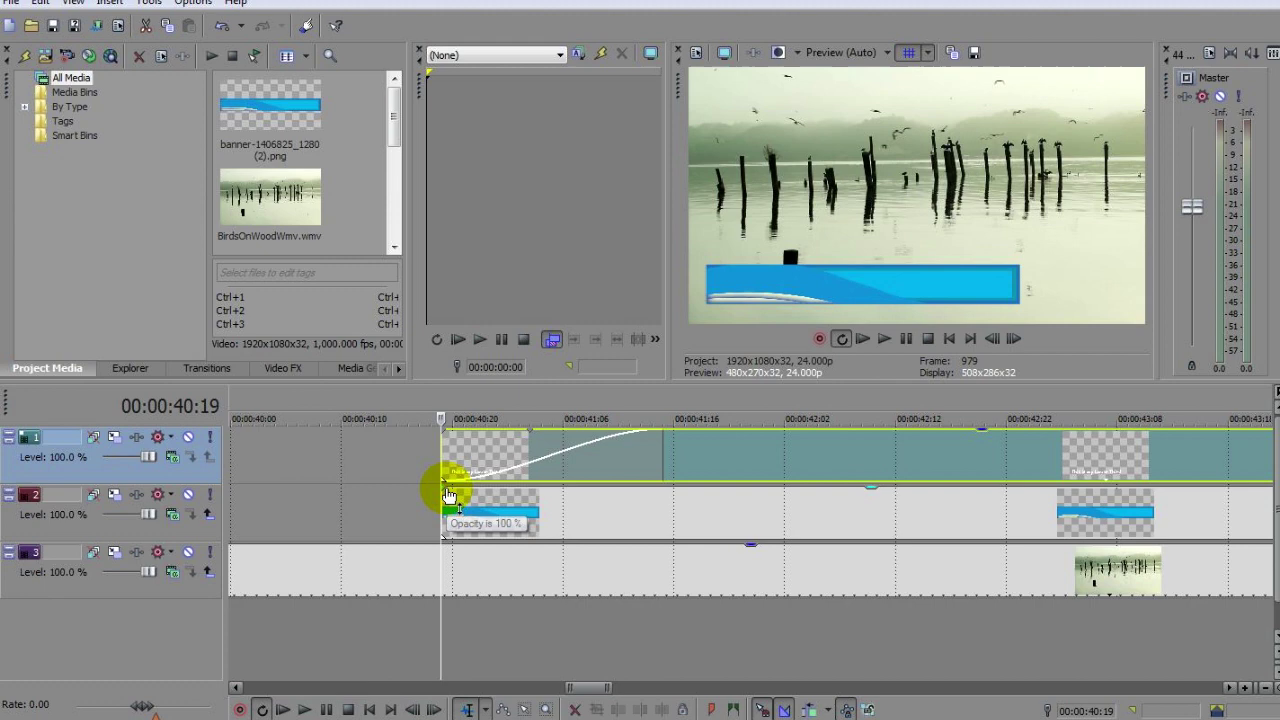
drag(449, 496, 661, 491)
click(415, 411)
click(304, 709)
click(326, 709)
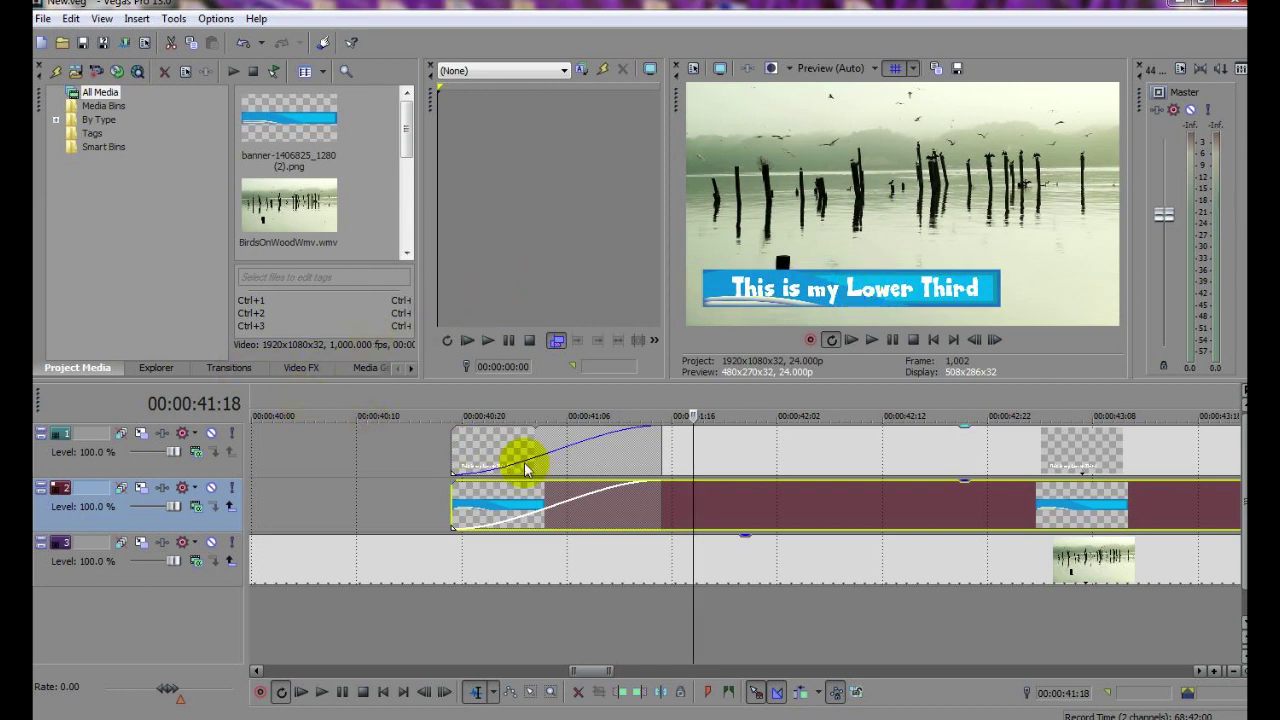
Apply the Push Right transition to the start of the banner event.
click(241, 366)
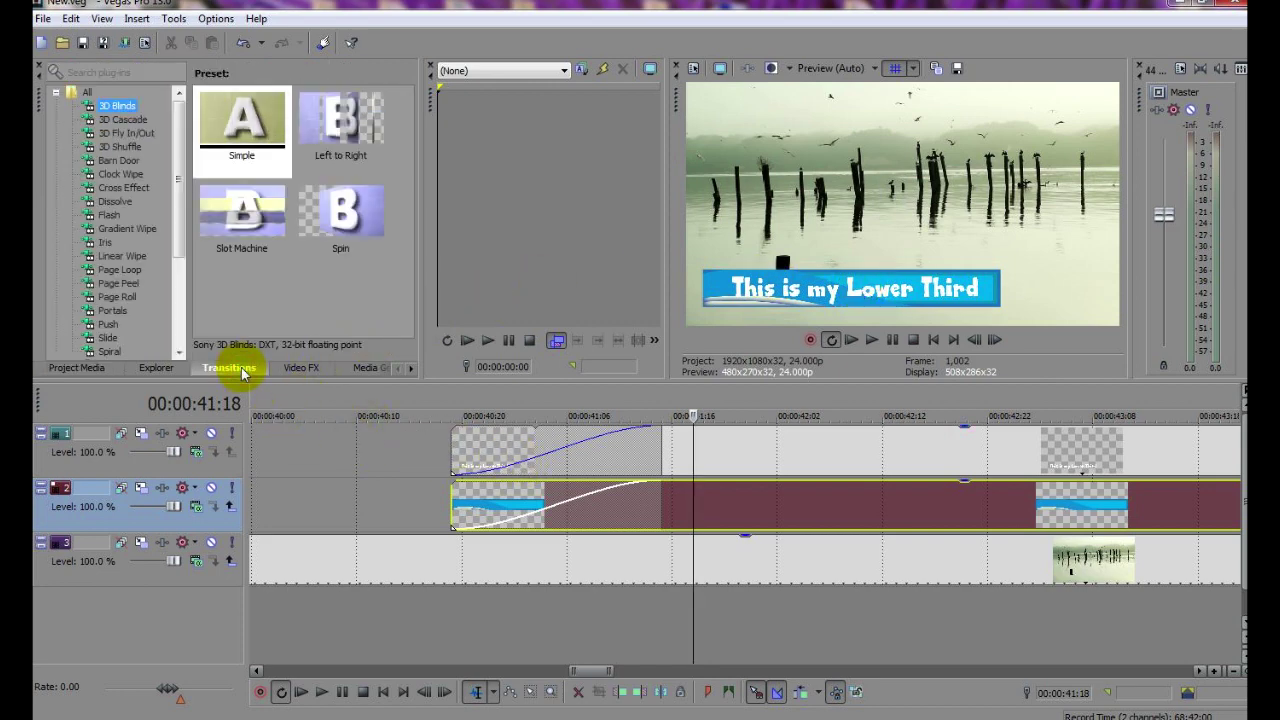
click(113, 312)
click(111, 325)
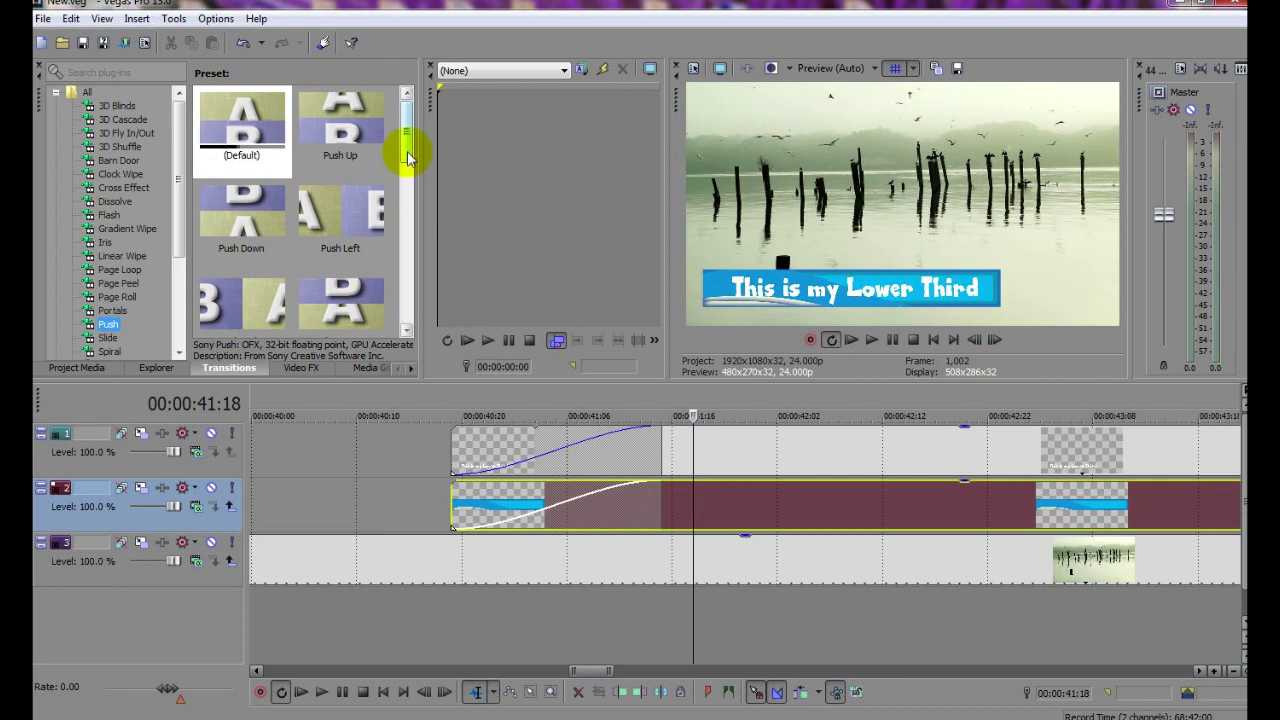
scroll(409, 158, down, 1)
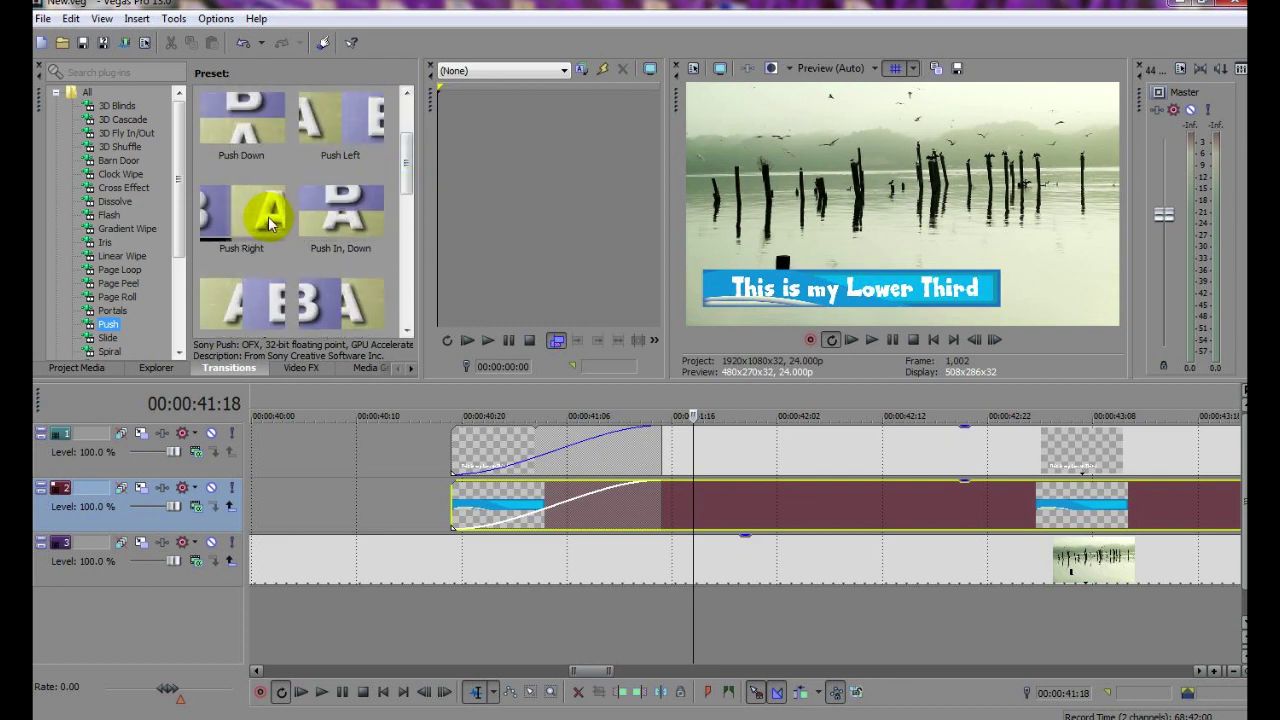
drag(250, 212, 483, 507)
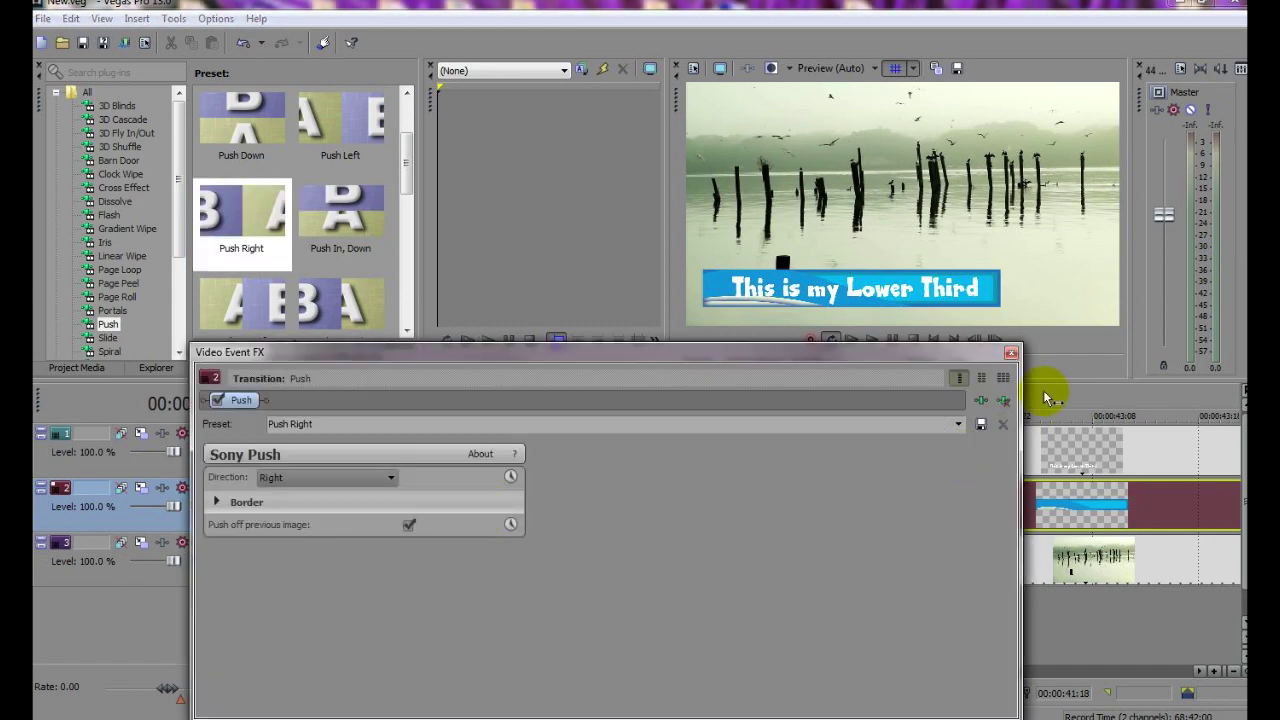
click(1012, 356)
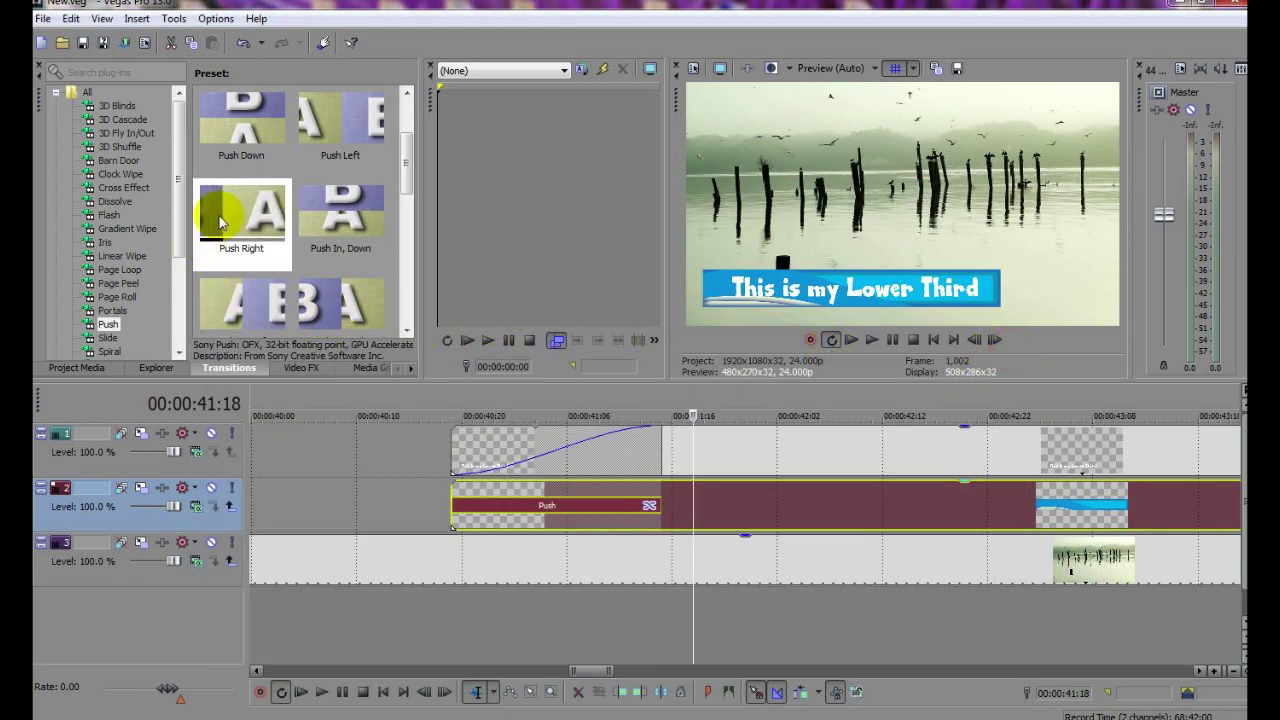
Apply Push Right to the title event's start and review from 40:15.
drag(214, 214, 512, 437)
click(1011, 354)
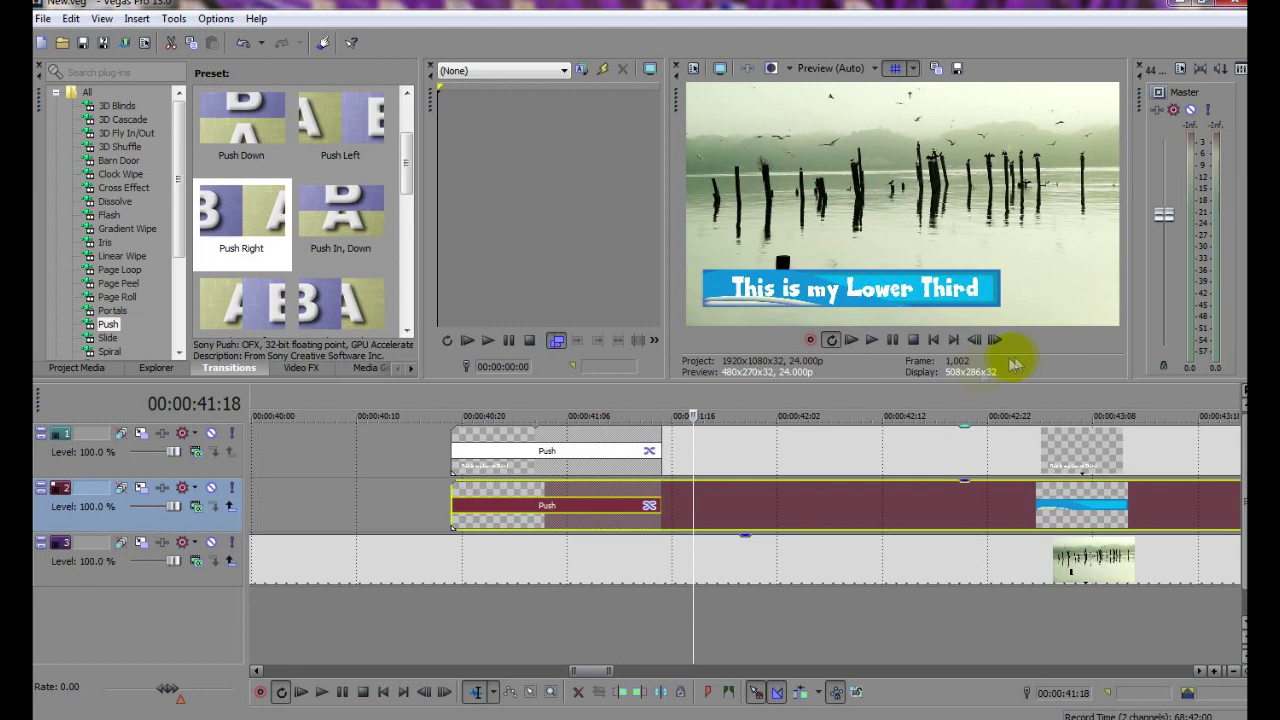
click(413, 395)
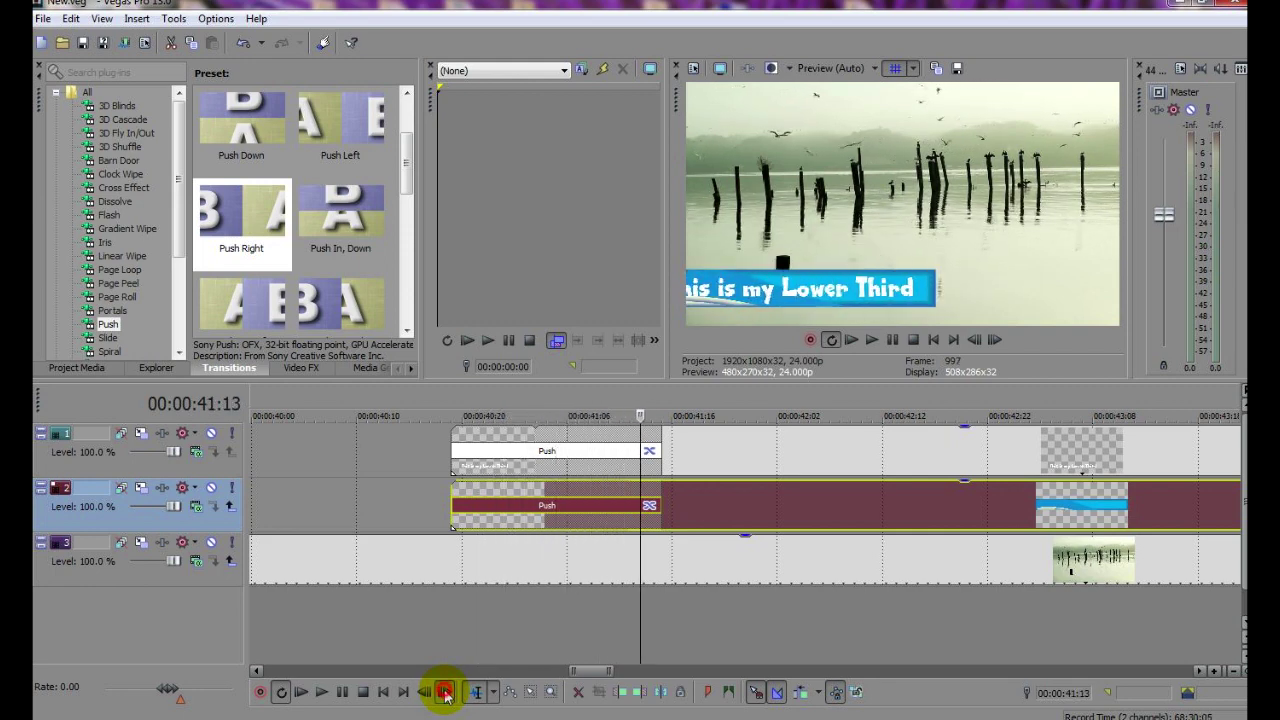
click(445, 692)
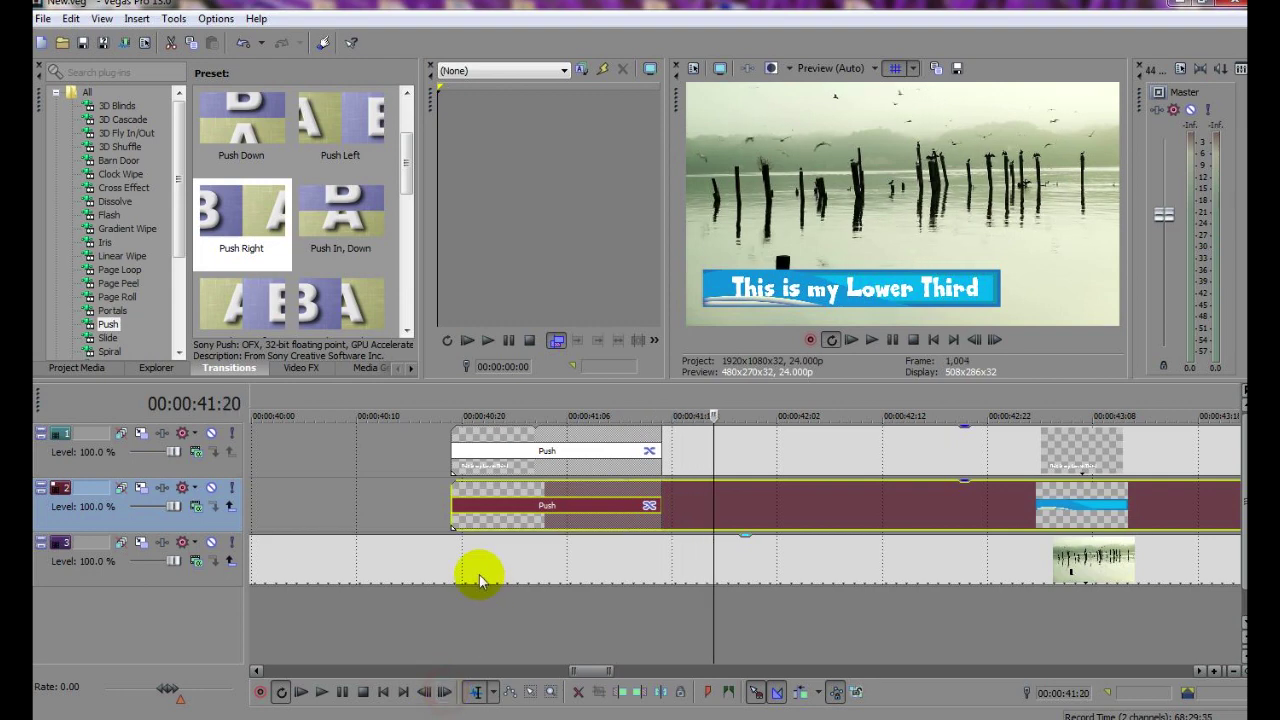
scroll(478, 575, down, 4)
scroll(479, 575, down, 2)
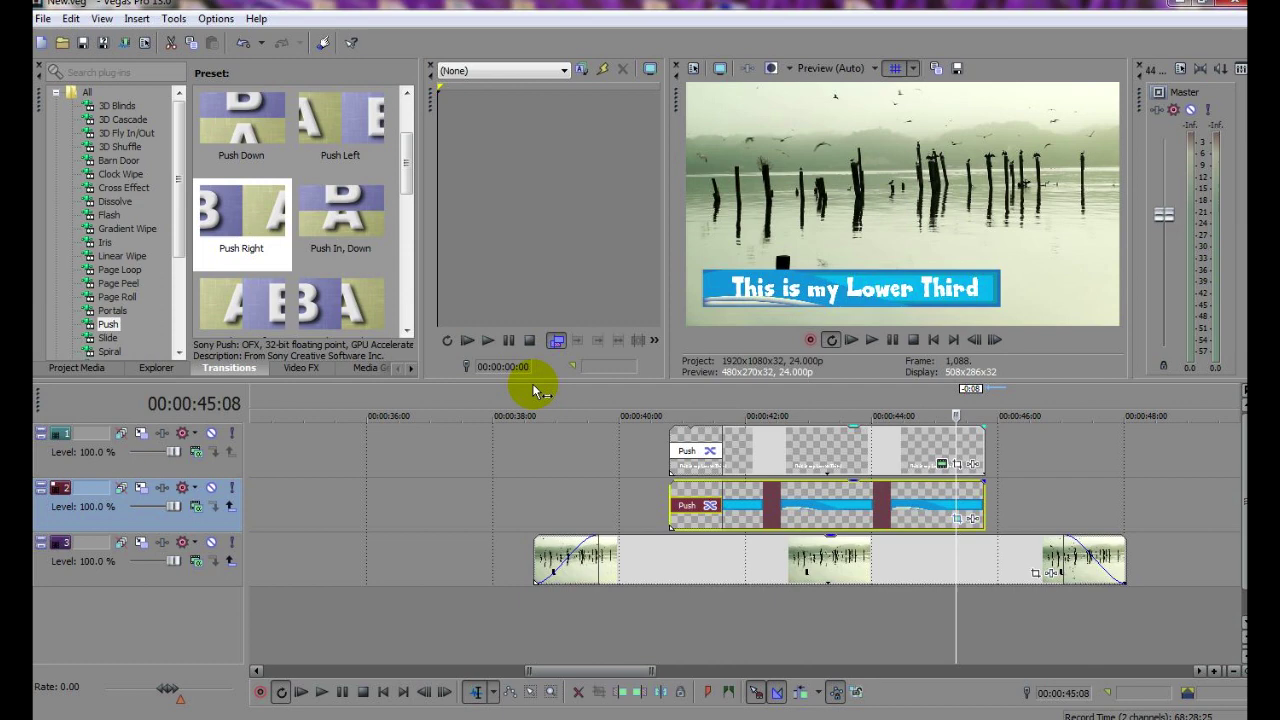
Fade out the ends of the title event (over 12 frames) and the banner event.
scroll(779, 466, up, 4)
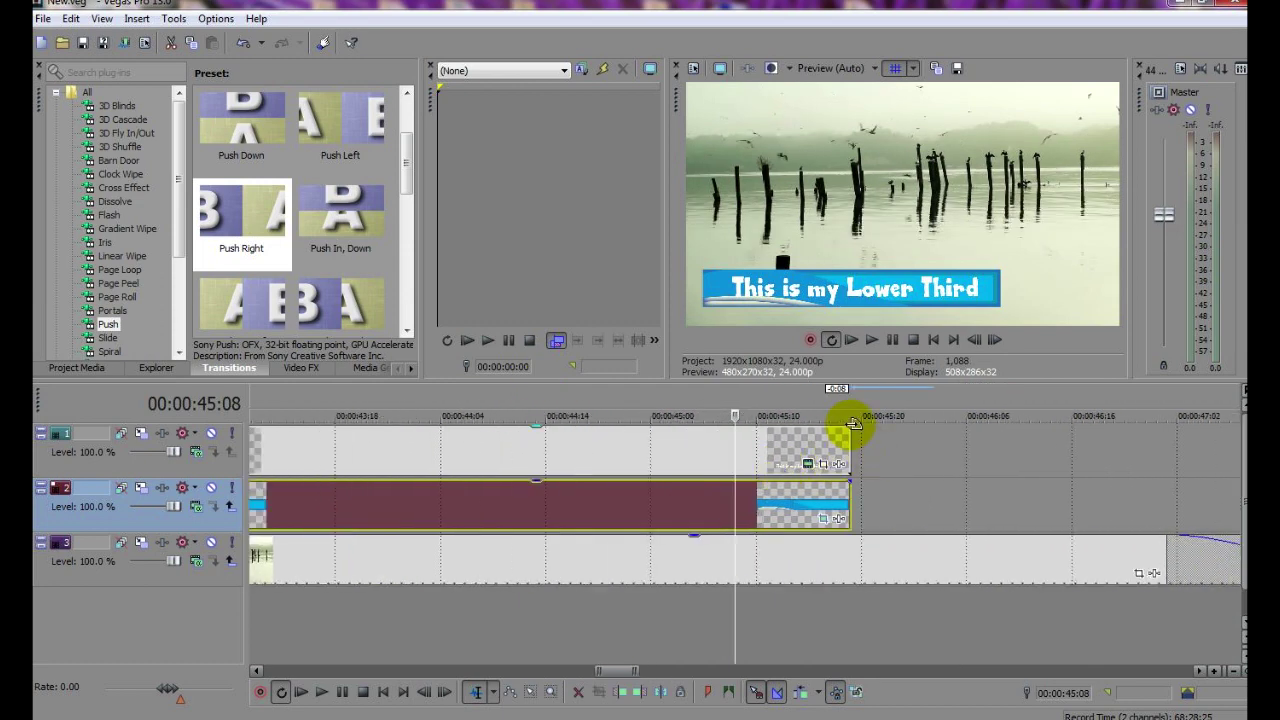
drag(853, 424, 645, 446)
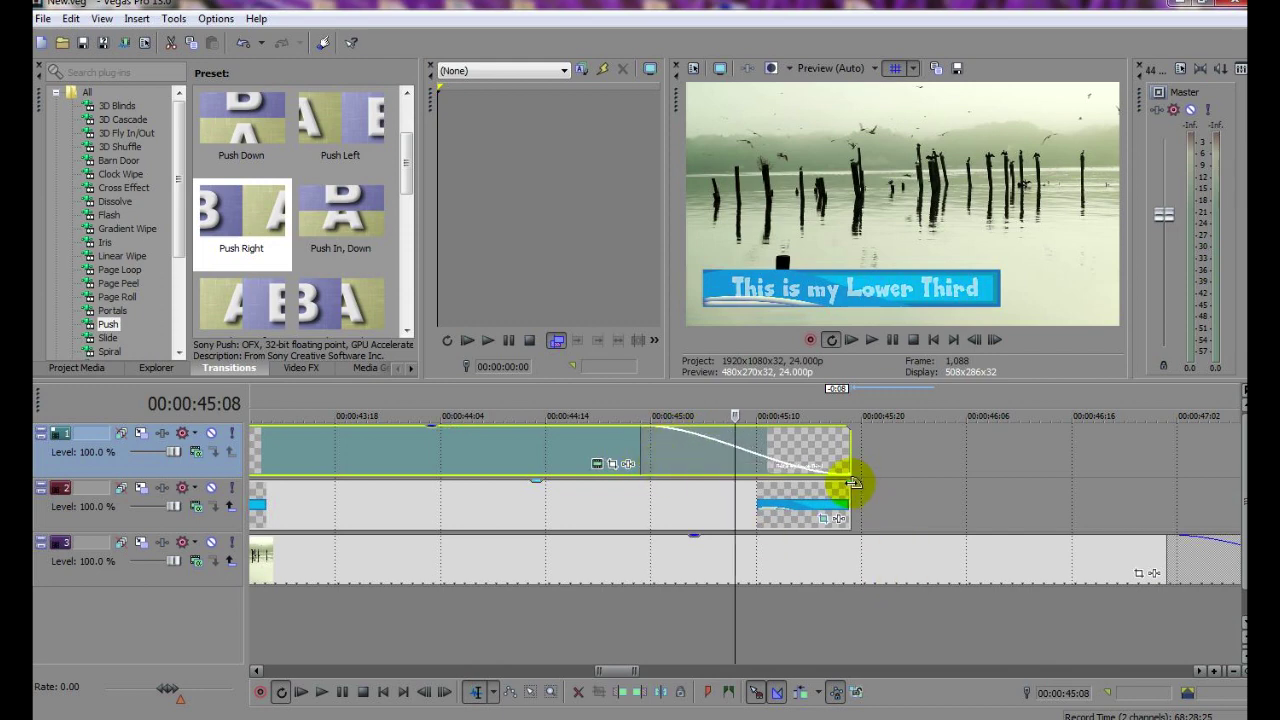
drag(853, 484, 646, 471)
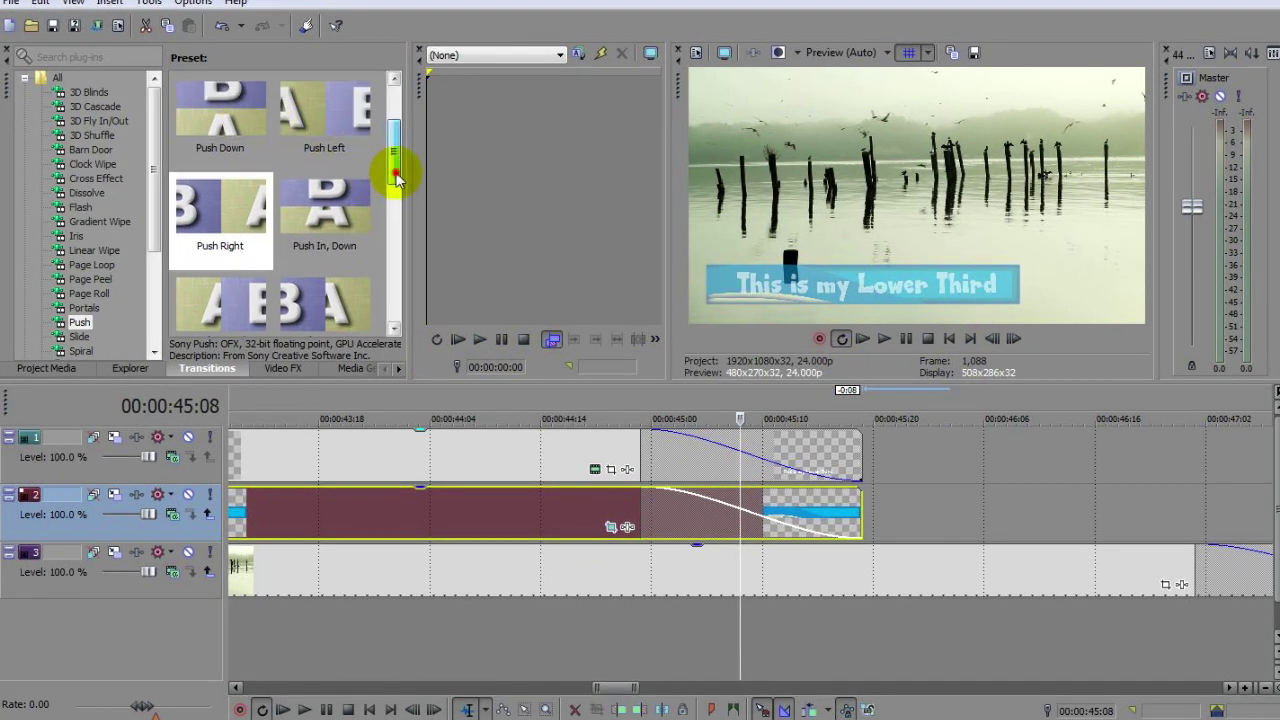
Apply the Push Down transition preset to the fade-outs of both title and banner events.
drag(397, 178, 324, 158)
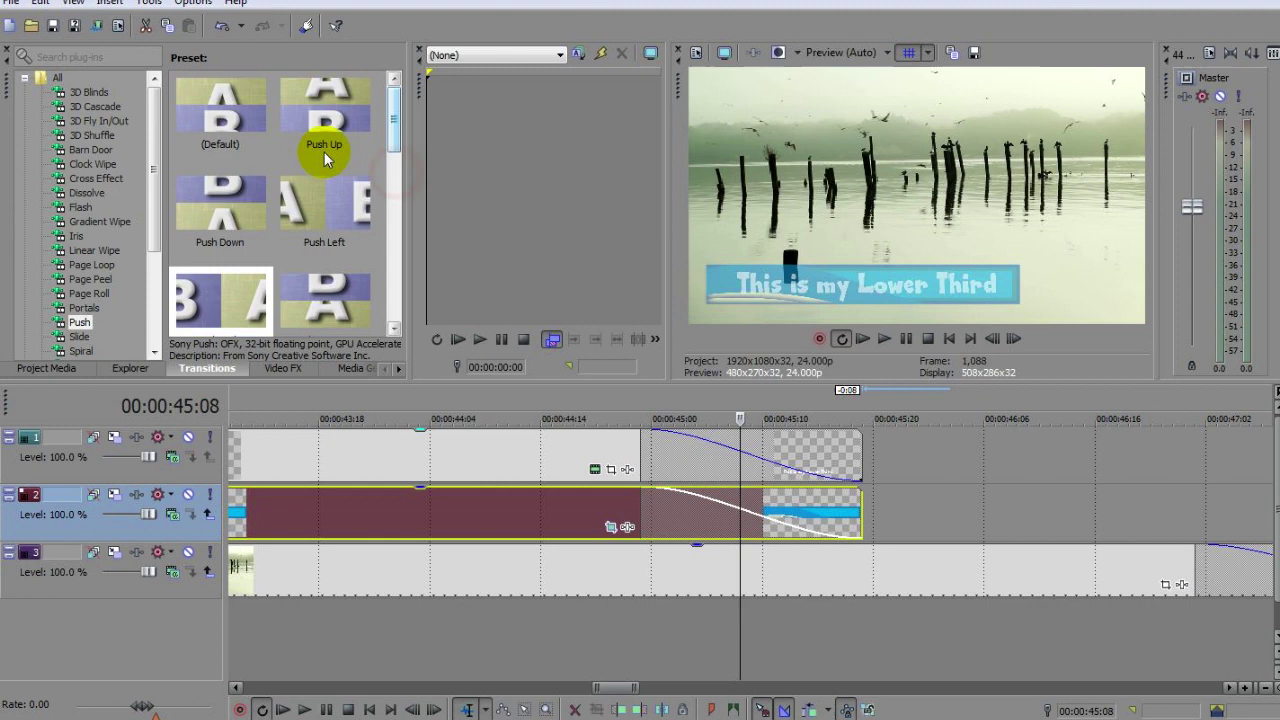
drag(225, 202, 823, 453)
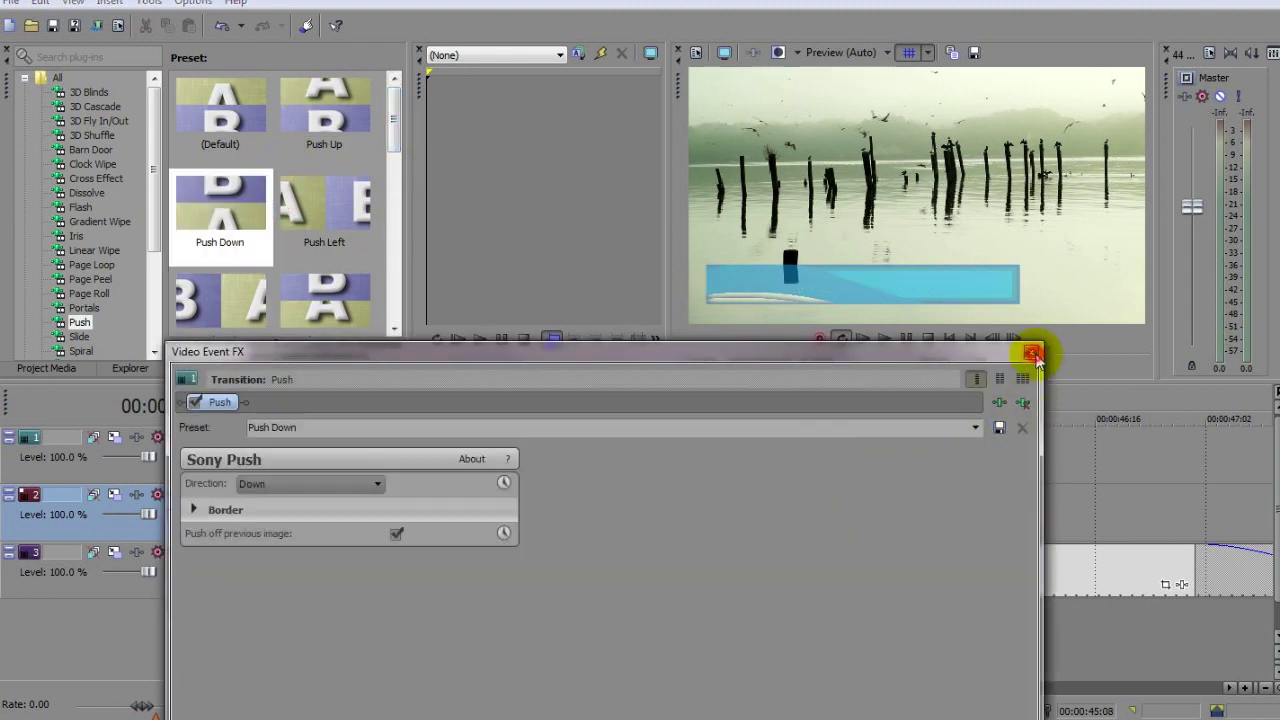
click(1033, 354)
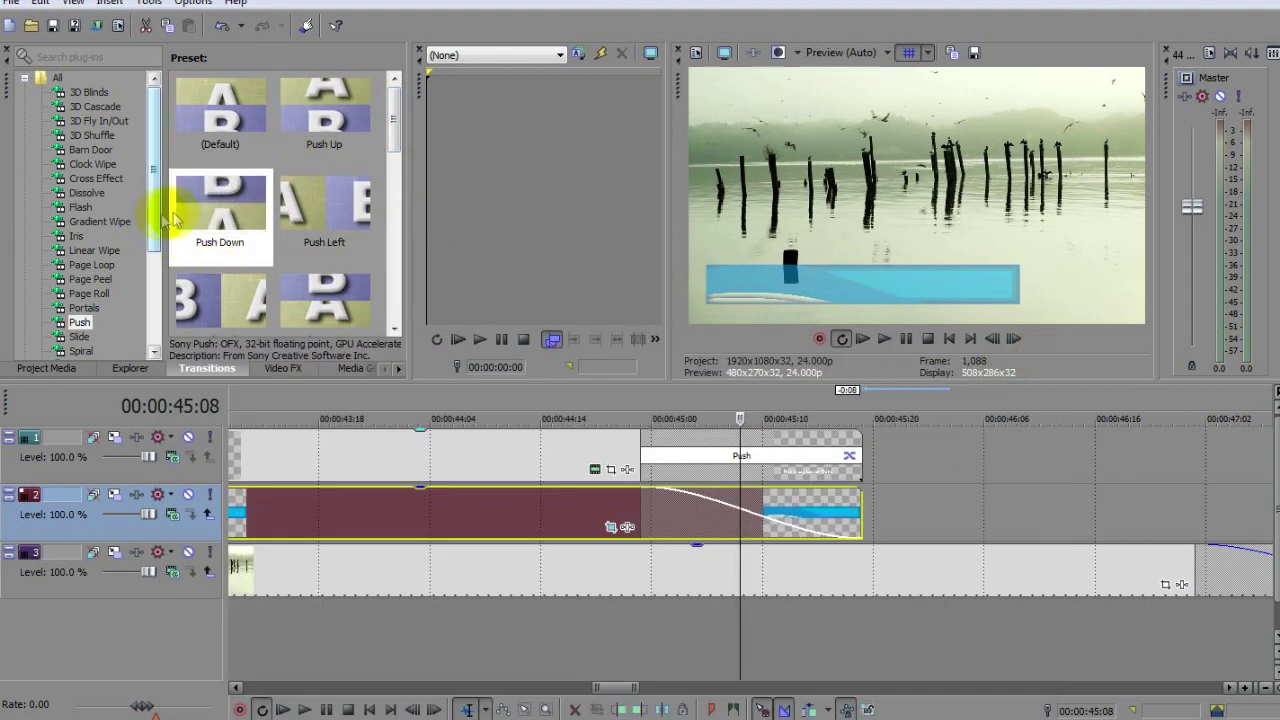
drag(171, 214, 789, 512)
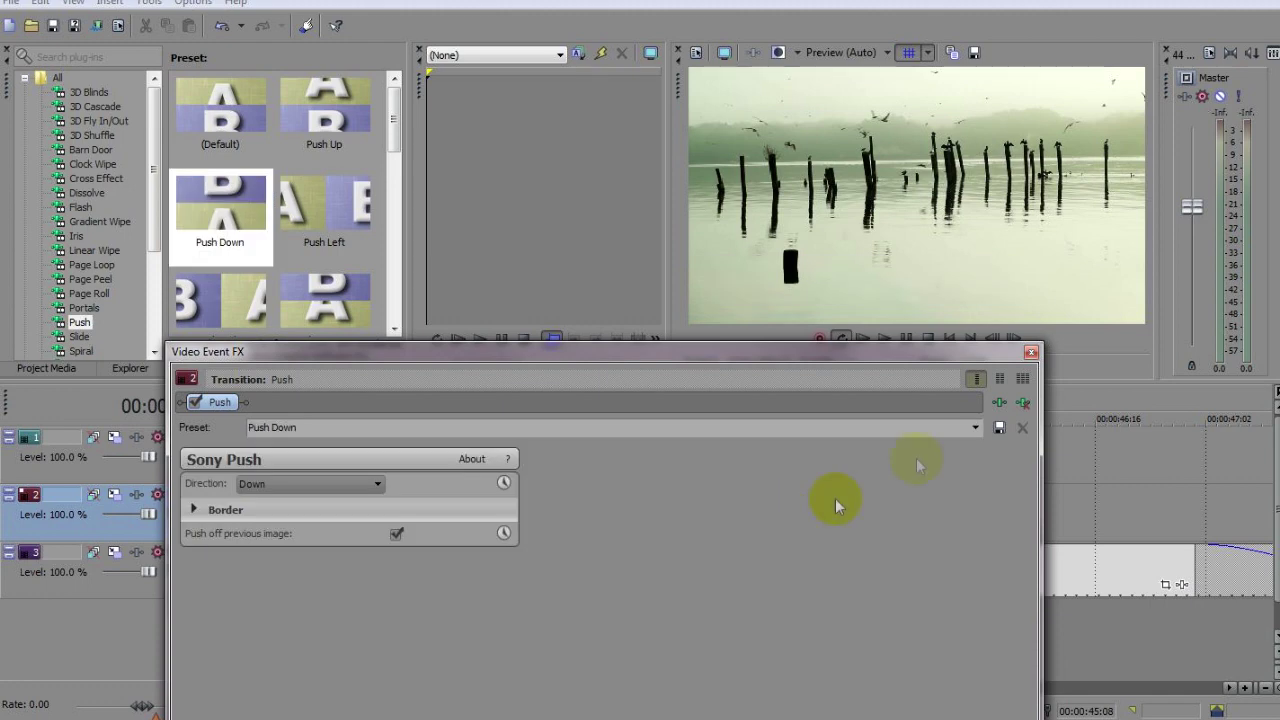
click(1032, 354)
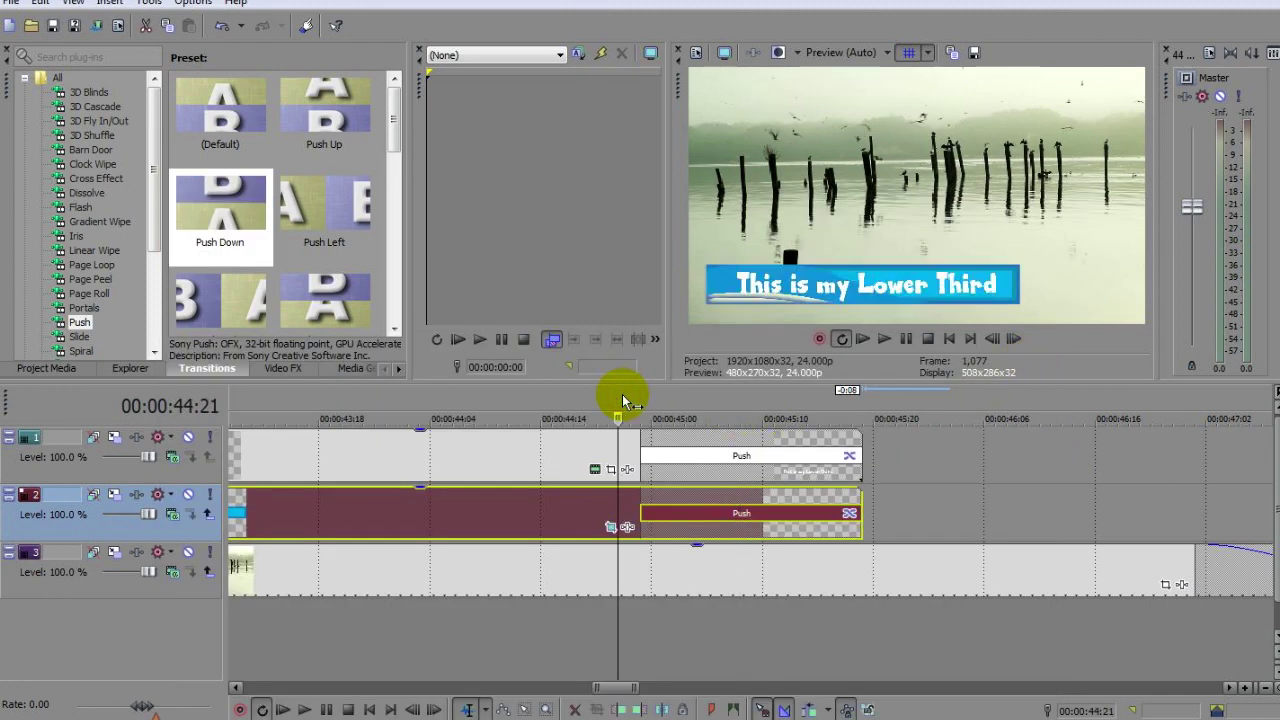
Step frame by frame through the push-off to preview the lower third exiting downward.
click(433, 710)
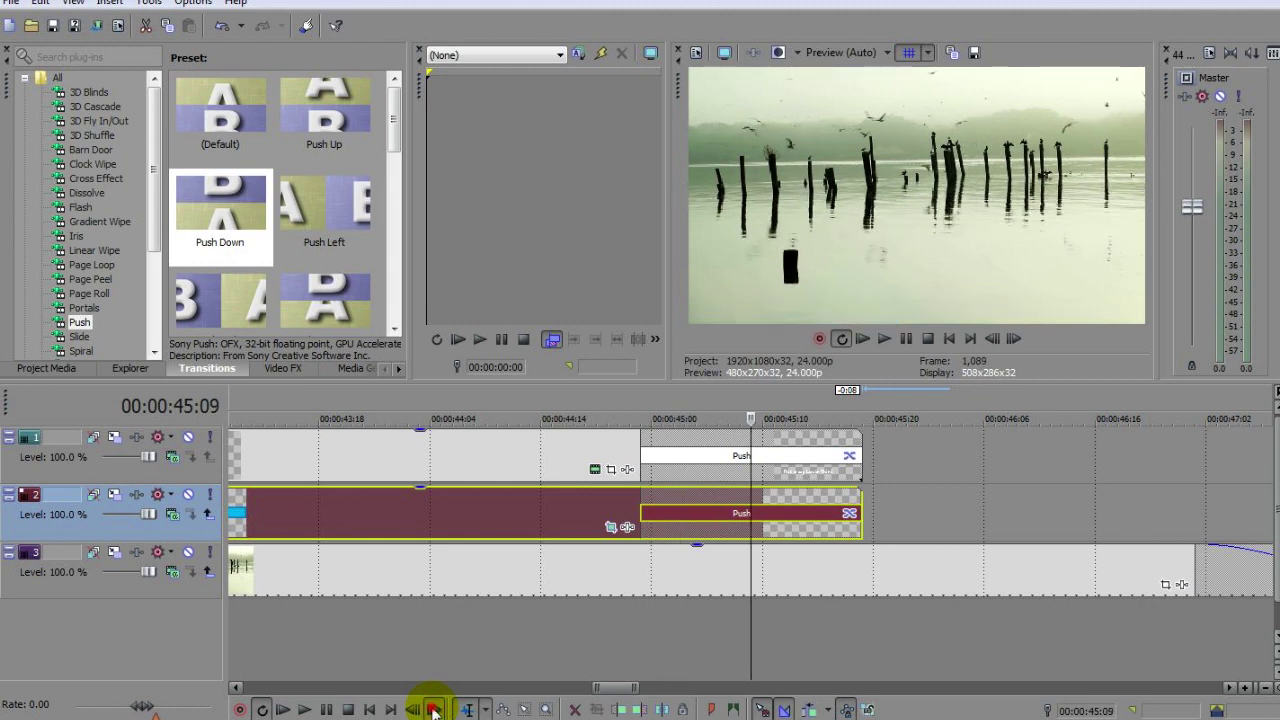
click(433, 710)
scroll(589, 409, down, 5)
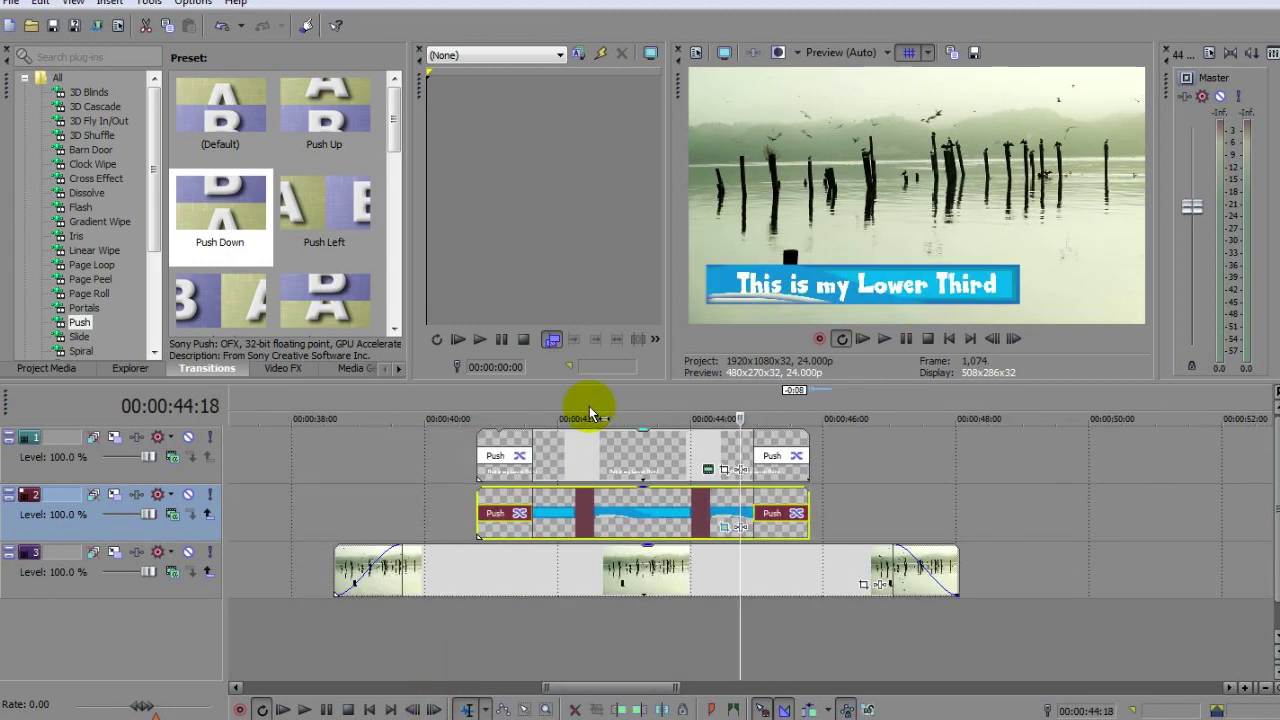
Set a loop region from 00:00:38:11 to 00:00:48:01 spanning all clips, then bring up rendering.
drag(320, 410, 958, 447)
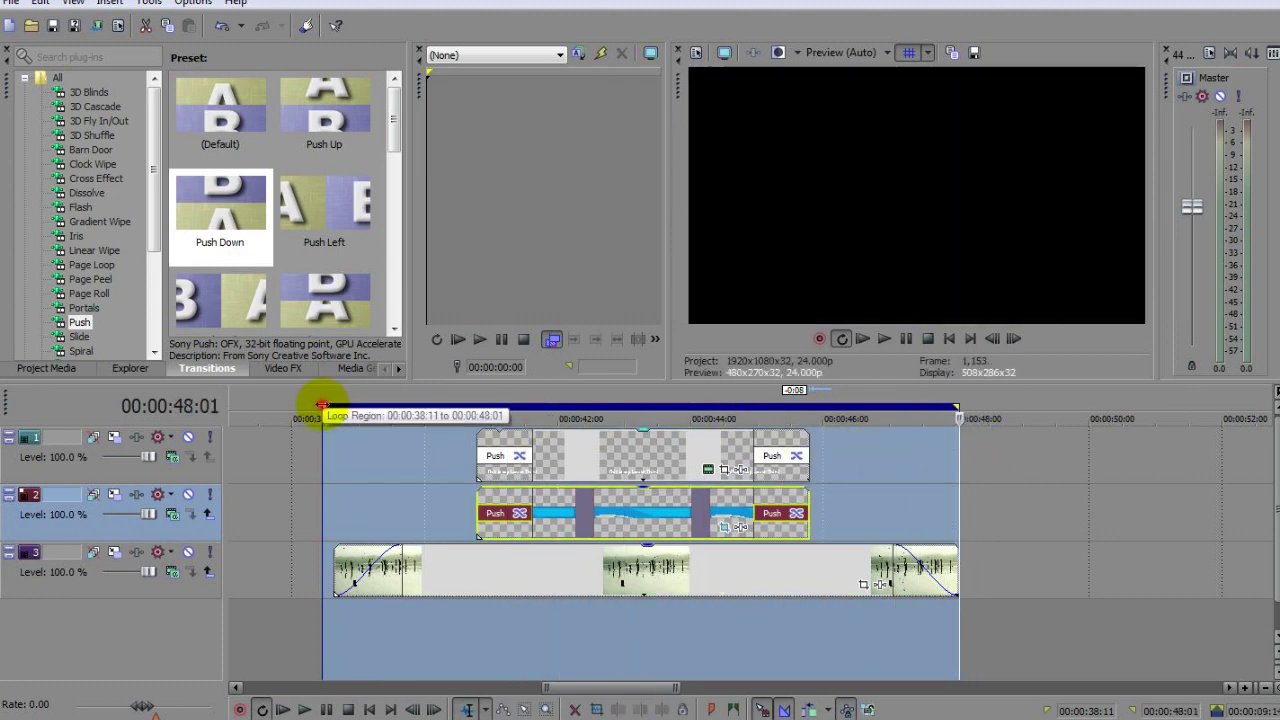
click(334, 415)
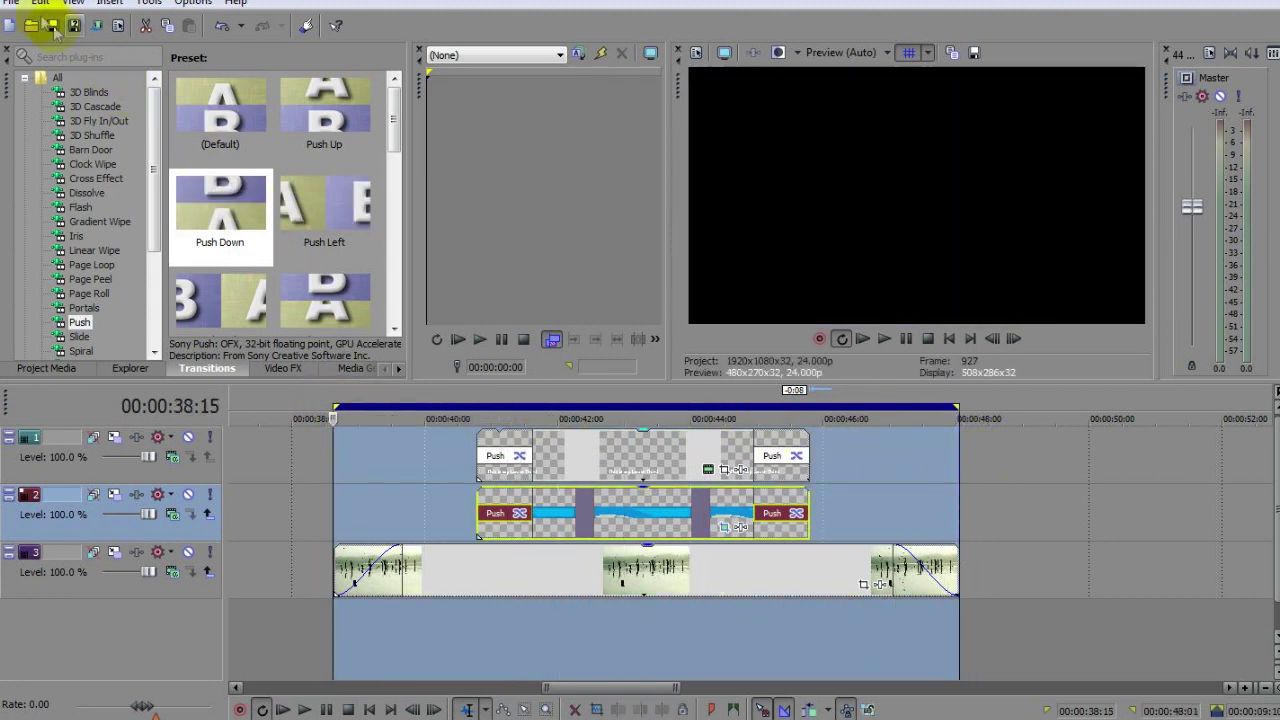
click(10, 3)
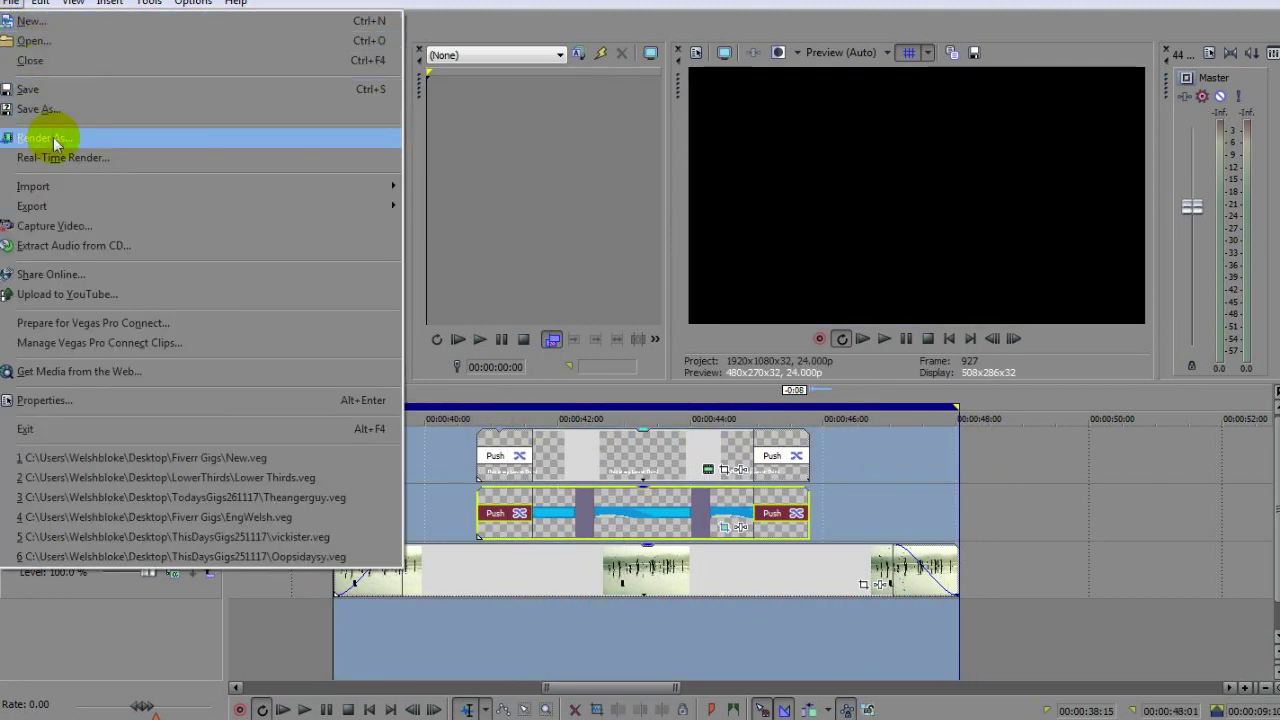